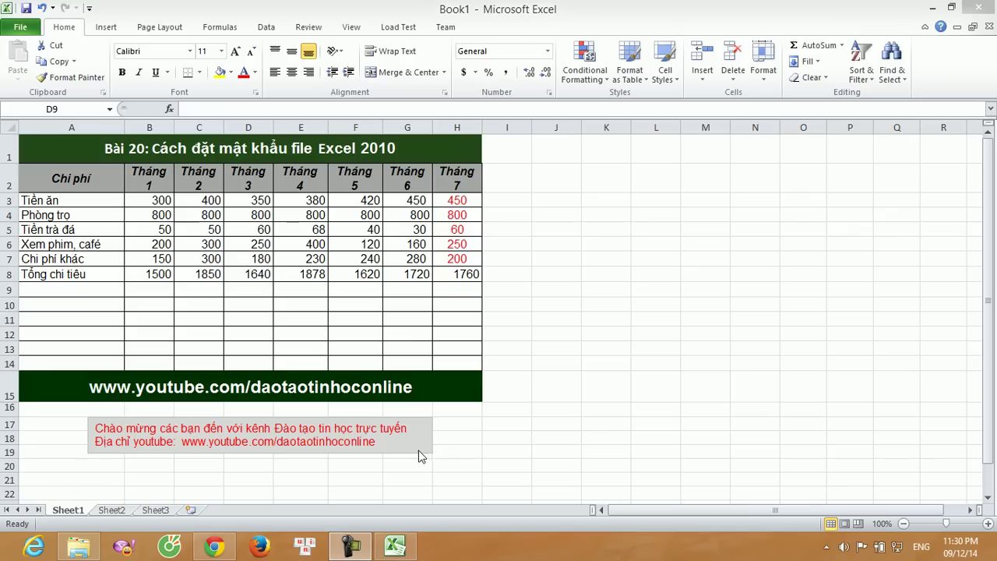
# Scroll the Đào Tạo Tin Học channel in Chrome and show the Excel table-drawing video tab.
pyautogui.click(263, 288)
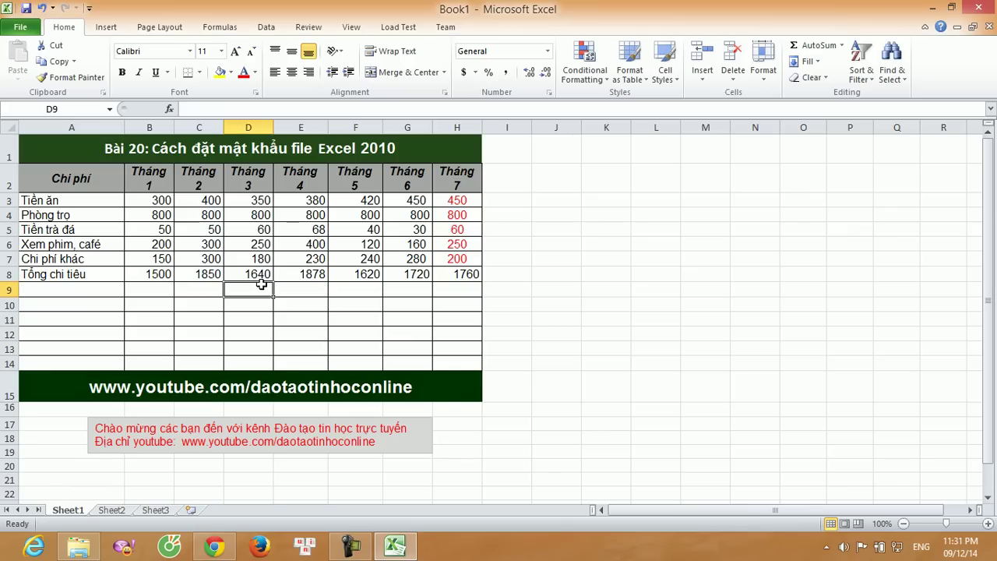
pyautogui.click(215, 545)
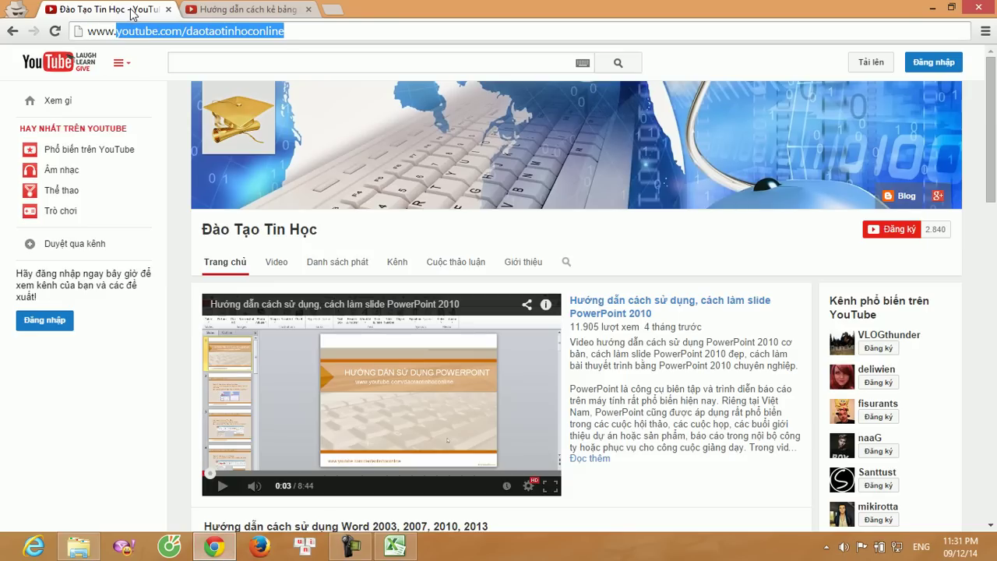
pyautogui.scroll(-1, 231, 178)
pyautogui.scroll(-4, 231, 177)
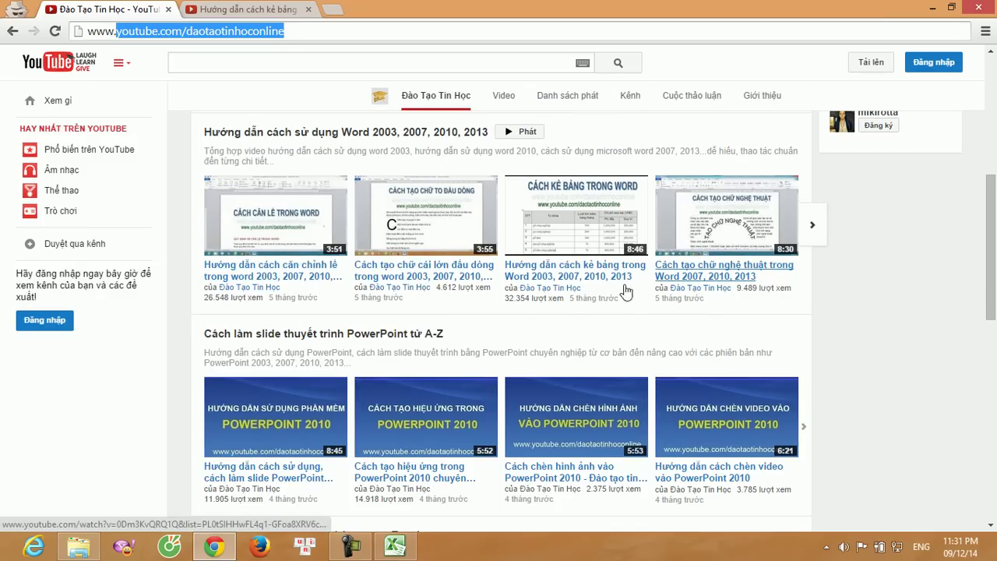
pyautogui.scroll(-1, 626, 288)
pyautogui.scroll(-2, 261, 343)
pyautogui.scroll(-3, 773, 316)
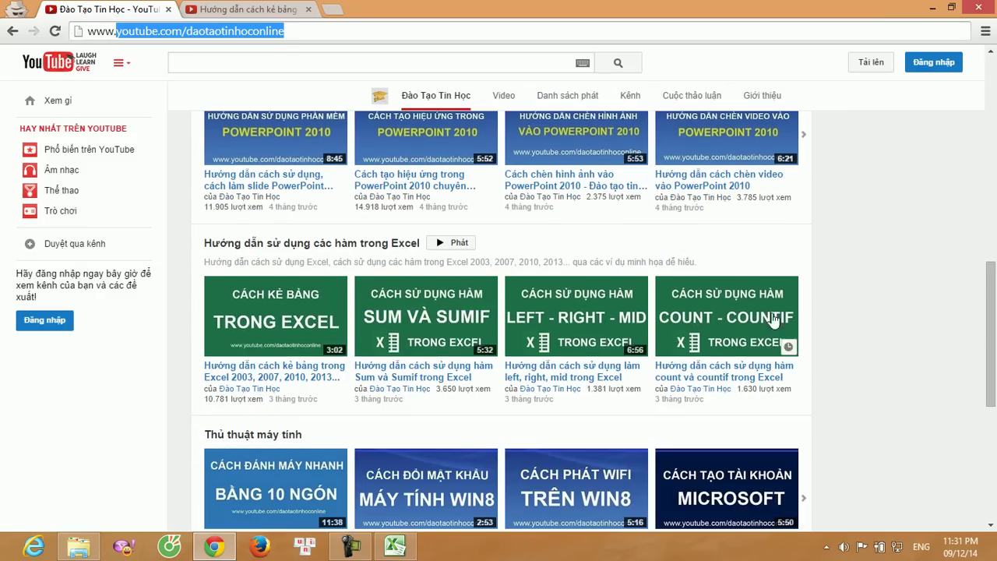
pyautogui.scroll(-2, 514, 356)
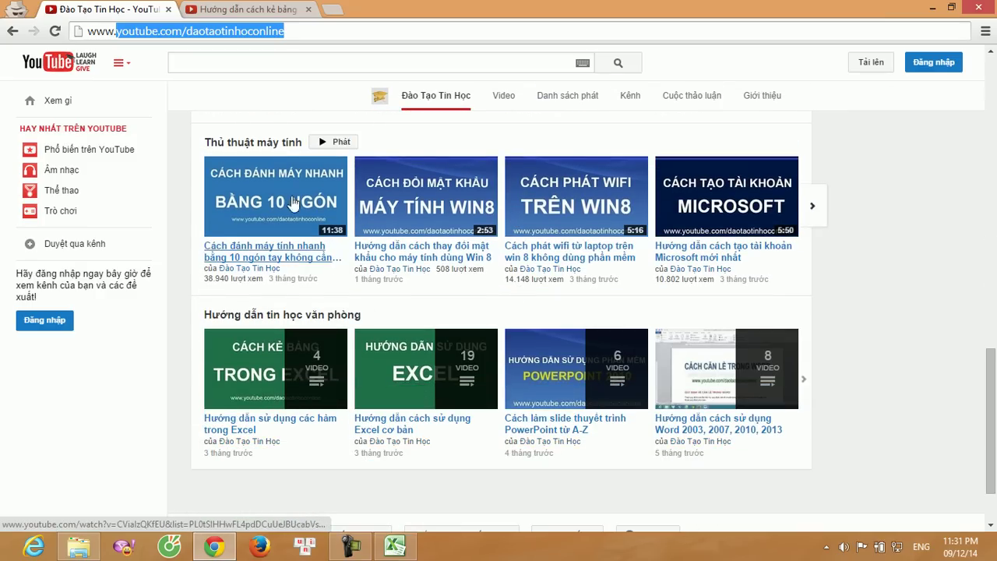
pyautogui.click(245, 10)
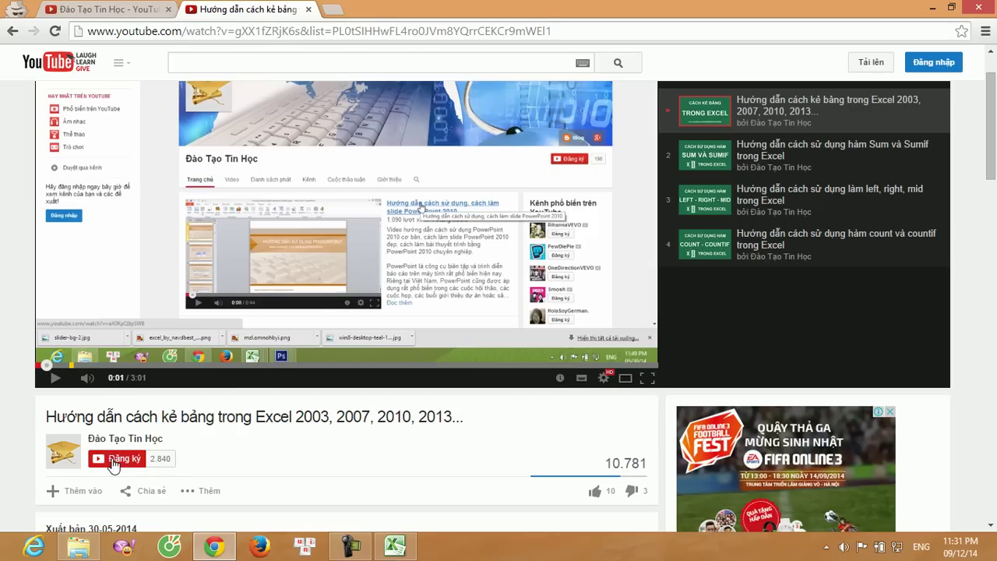
pyautogui.click(396, 545)
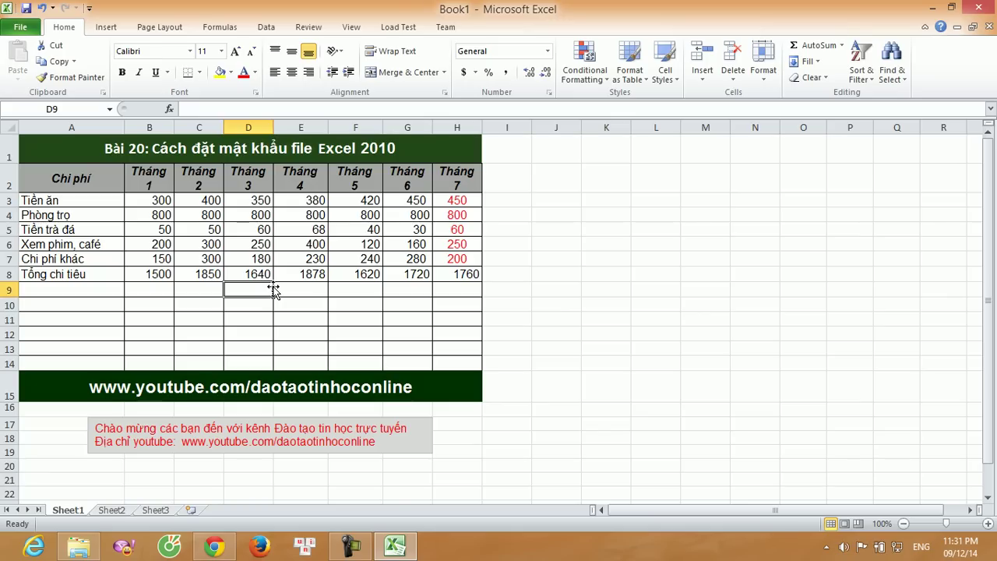
pyautogui.click(251, 302)
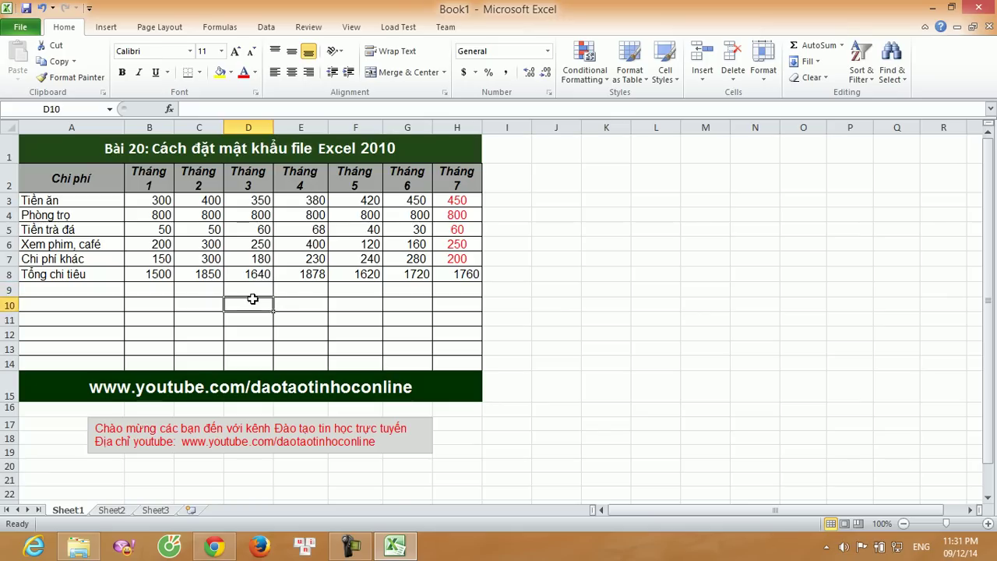
pyautogui.click(251, 291)
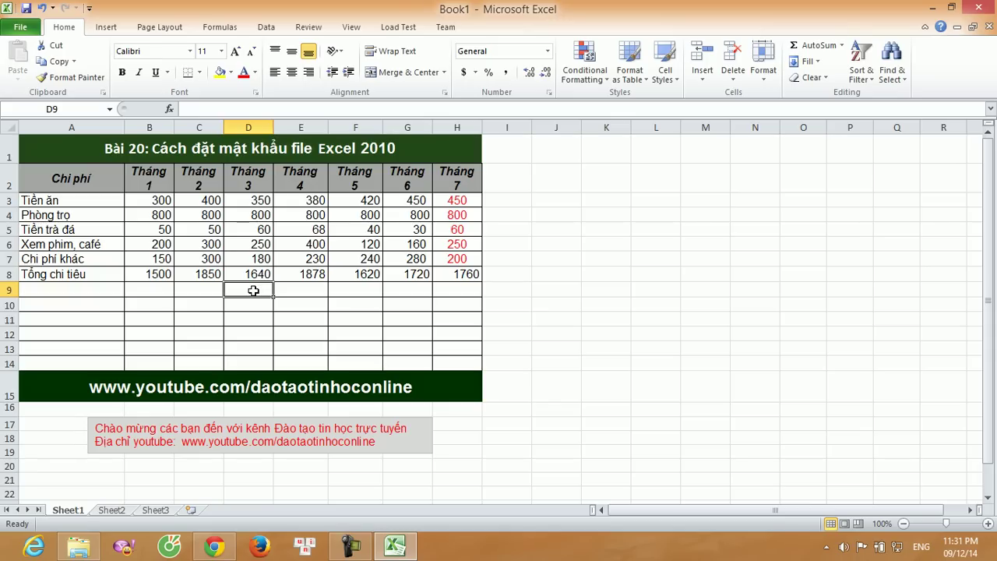
# Encrypt the expense workbook with an opening password, entering it and then confirming it.
pyautogui.click(22, 29)
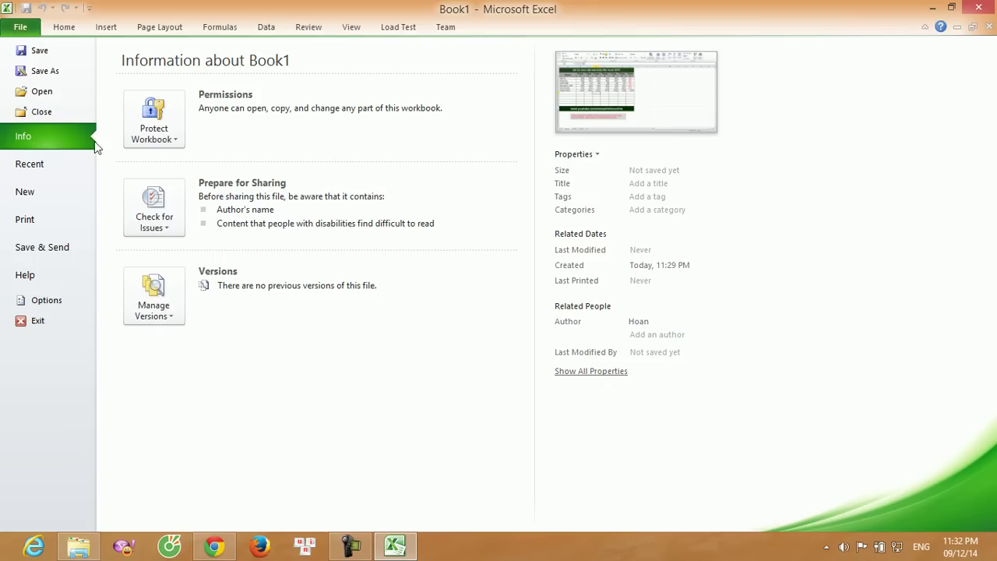
pyautogui.click(176, 139)
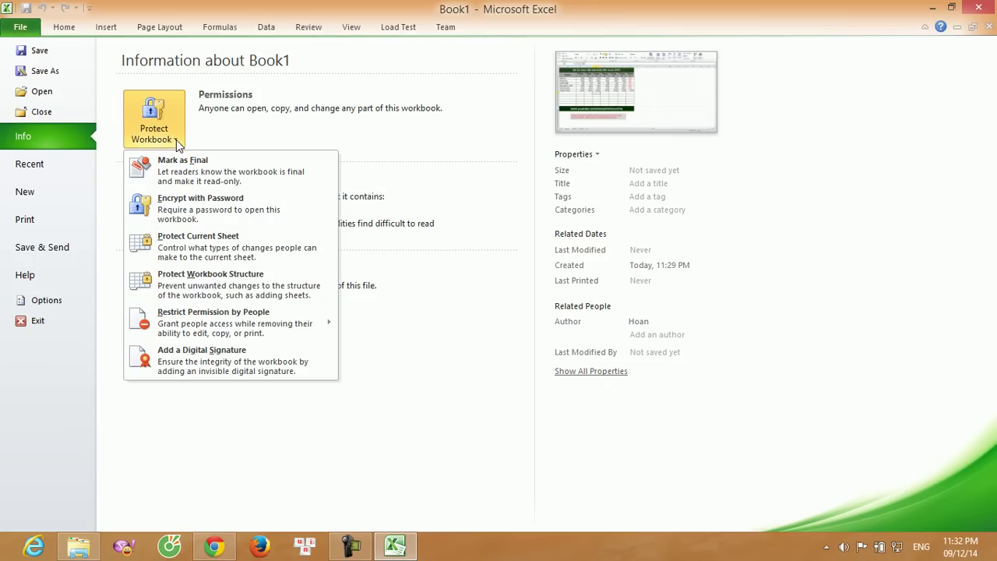
pyautogui.click(193, 217)
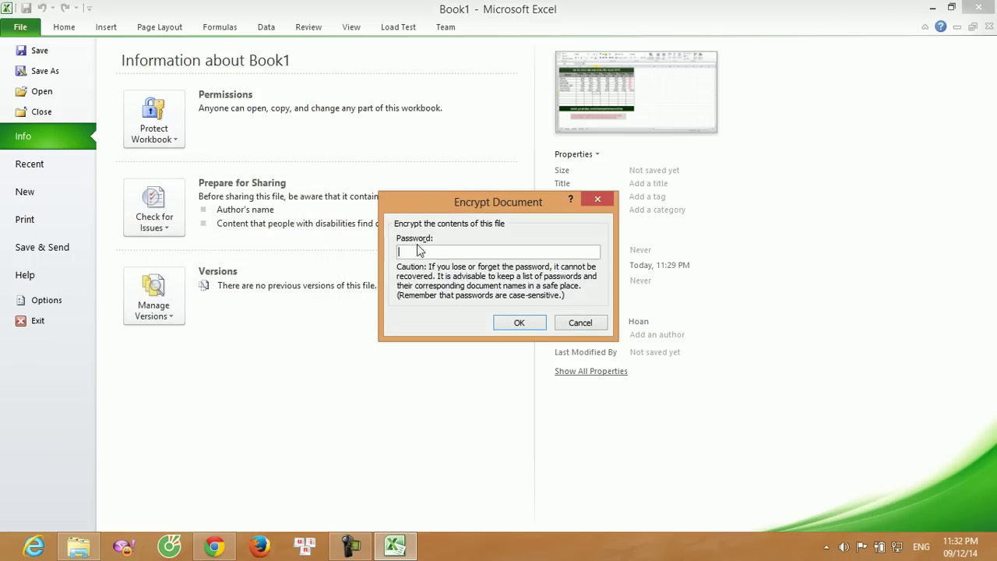
pyautogui.moveTo(440, 198); pyautogui.dragTo(348, 134)
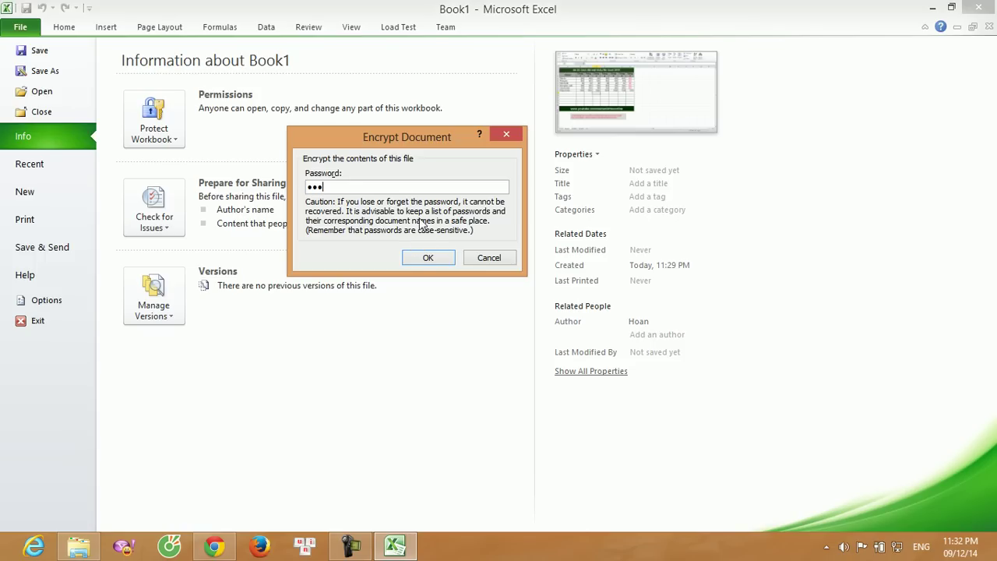
pyautogui.click(428, 257)
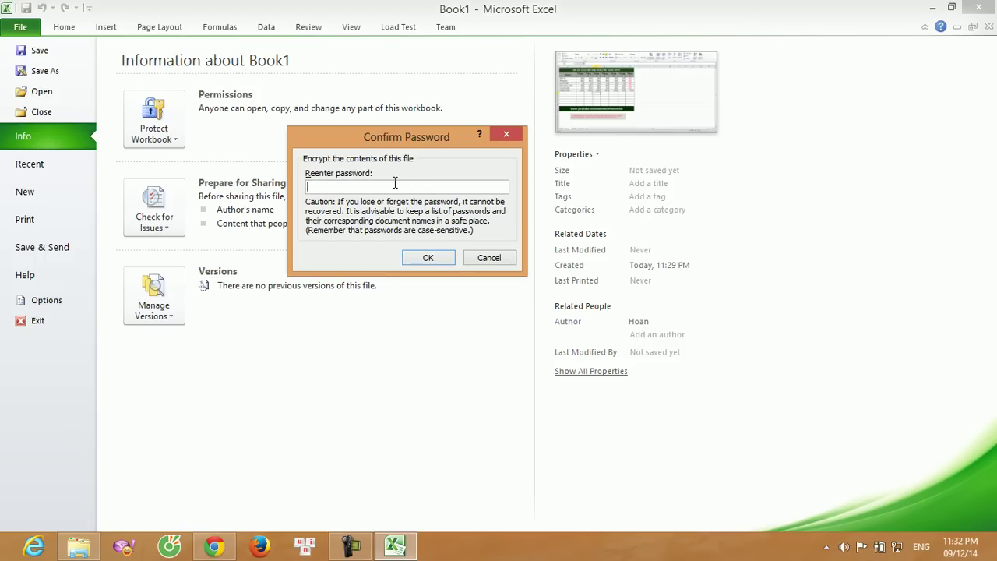
pyautogui.click(429, 258)
# Save the encrypted workbook in the Desktop folder under the file name BangChiTieu.
pyautogui.click(70, 27)
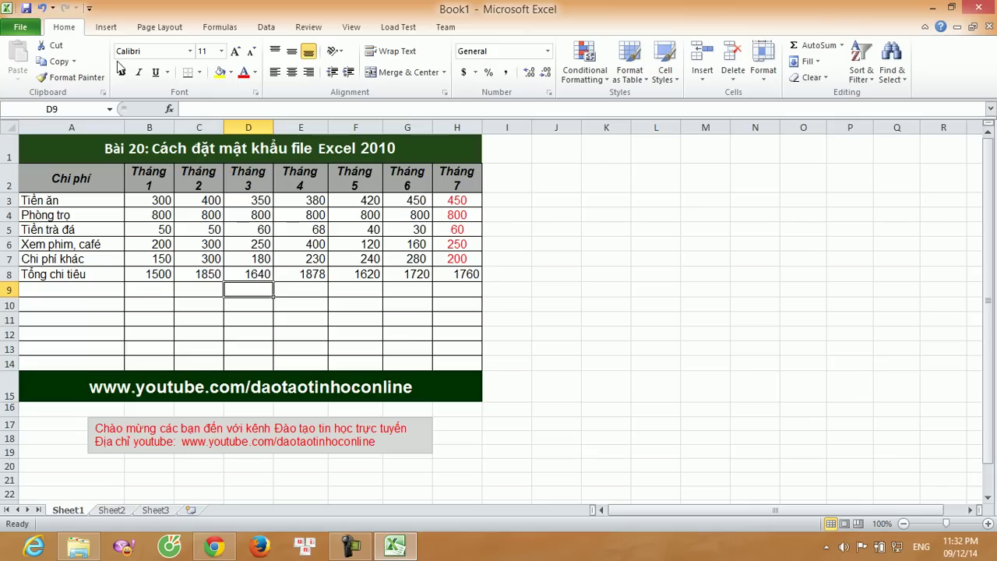
pyautogui.hotkey('ctrl', 's')
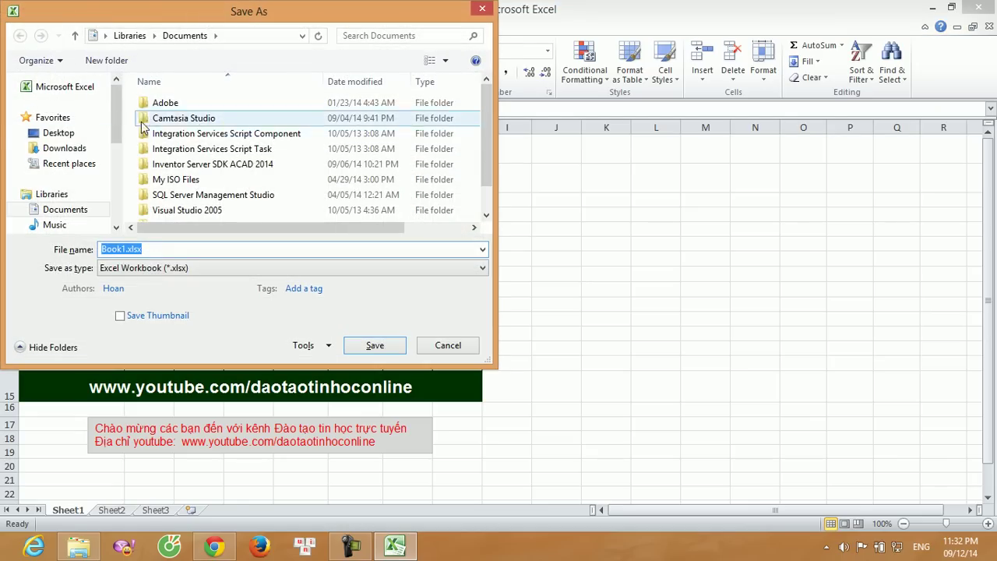
pyautogui.click(70, 136)
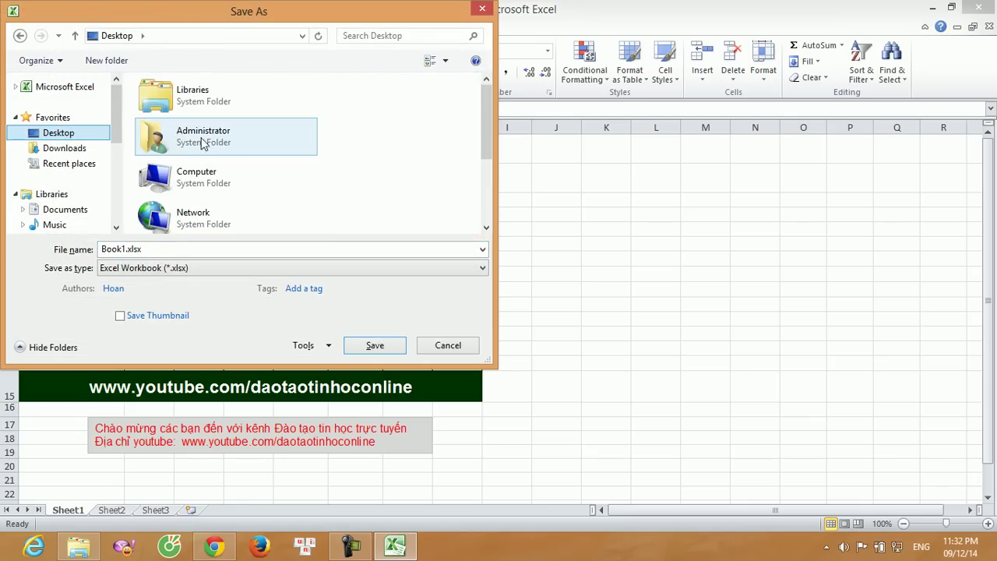
pyautogui.doubleClick(170, 251)
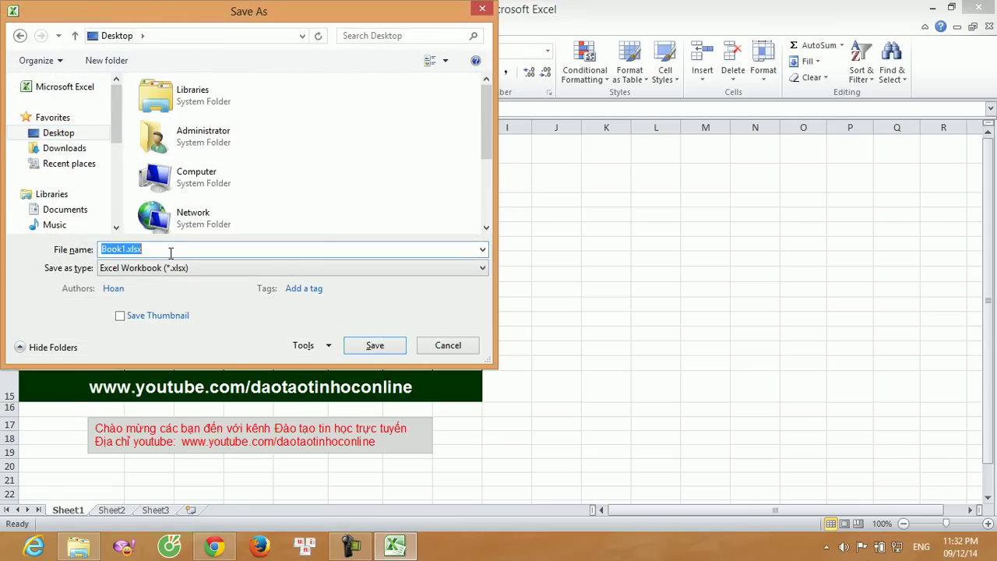
pyautogui.write('BangChiTieu')
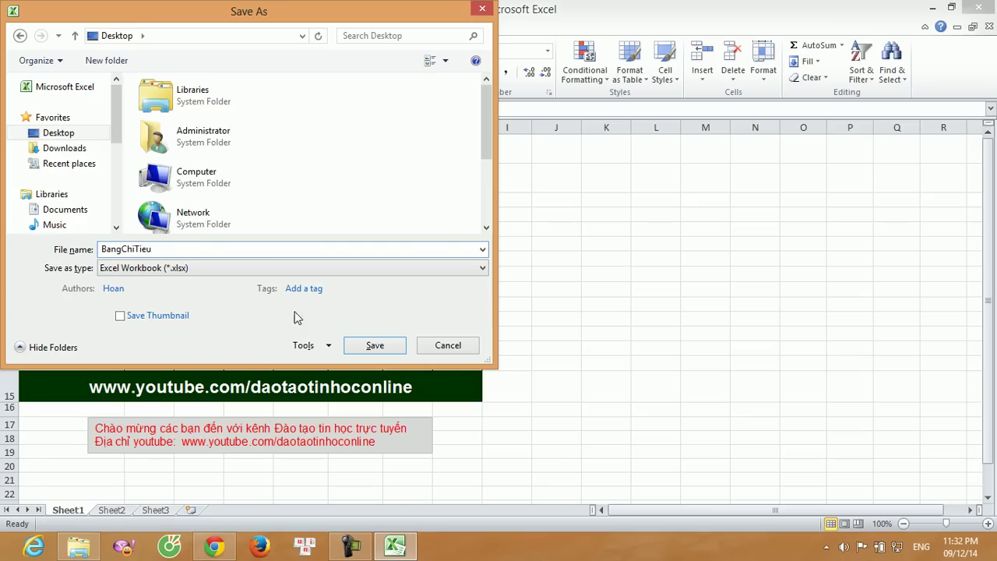
pyautogui.click(381, 346)
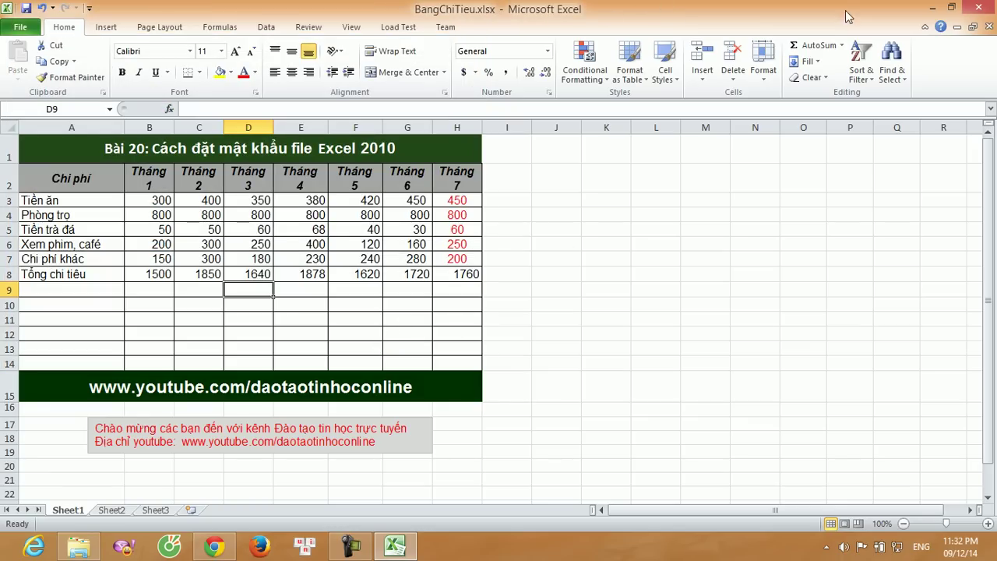
pyautogui.click(978, 7)
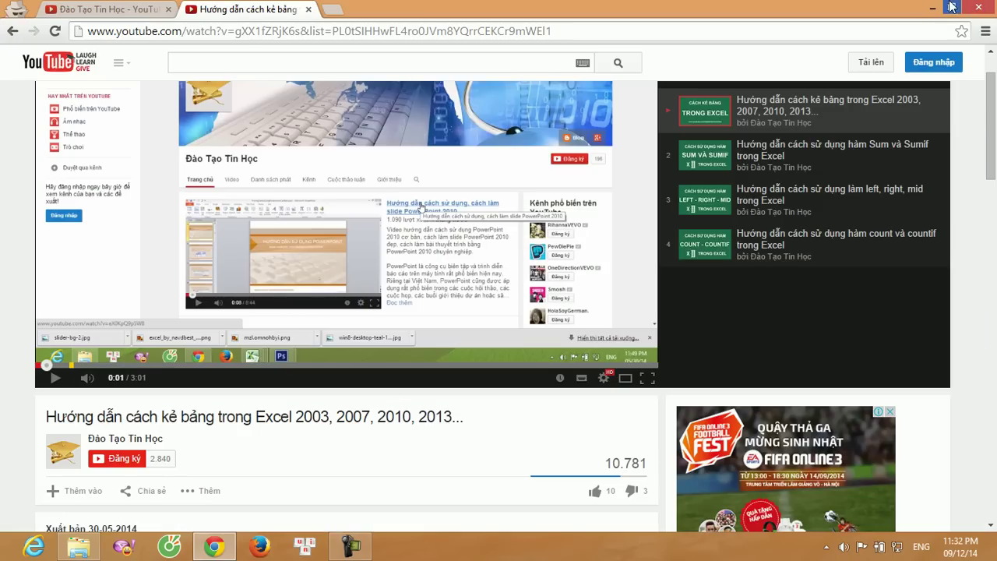
pyautogui.rightClick(654, 547)
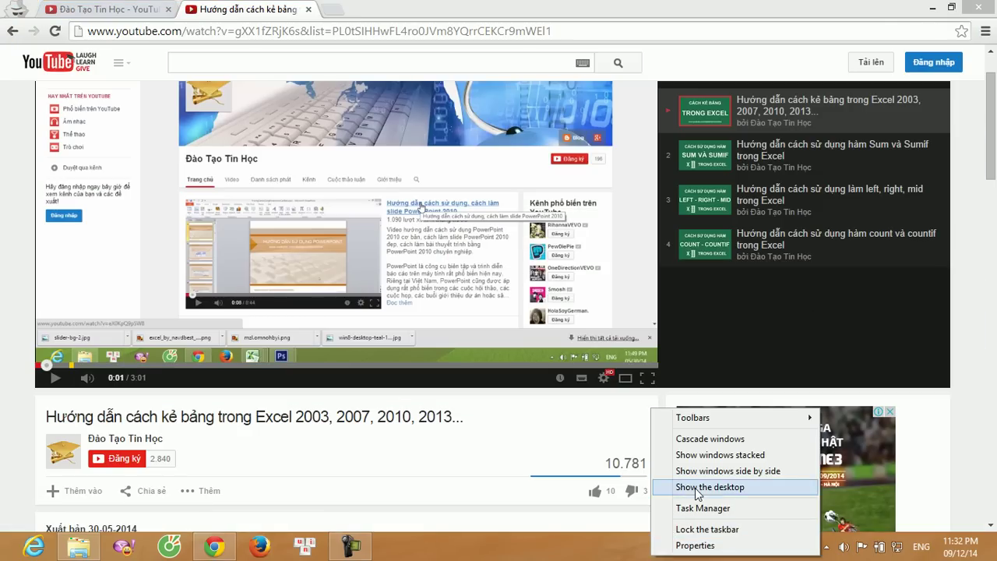
pyautogui.click(698, 494)
pyautogui.moveTo(195, 230); pyautogui.dragTo(206, 178)
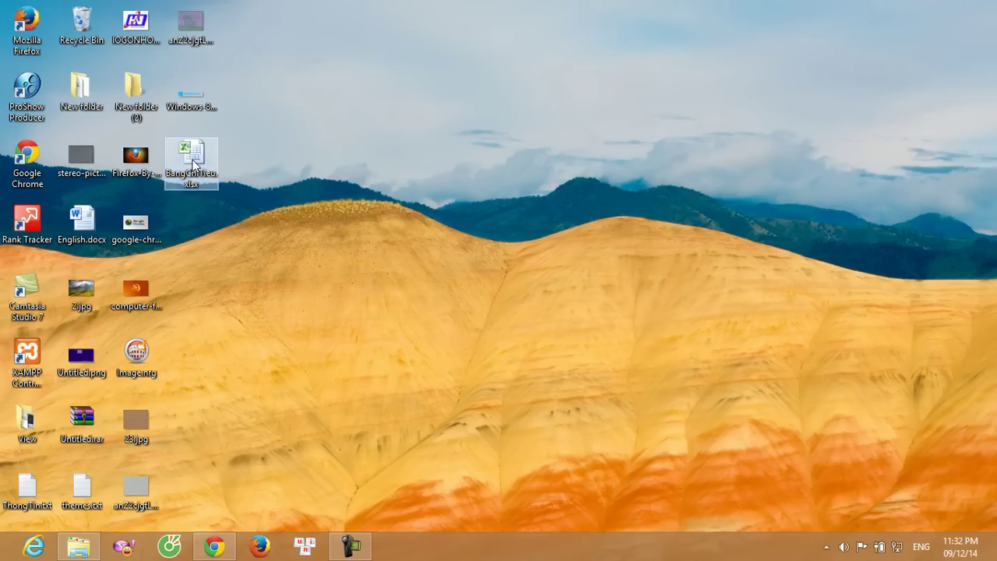
# Open BangChiTieu.xlsx from the desktop, supply its opening password, and enable its content.
pyautogui.doubleClick(195, 163)
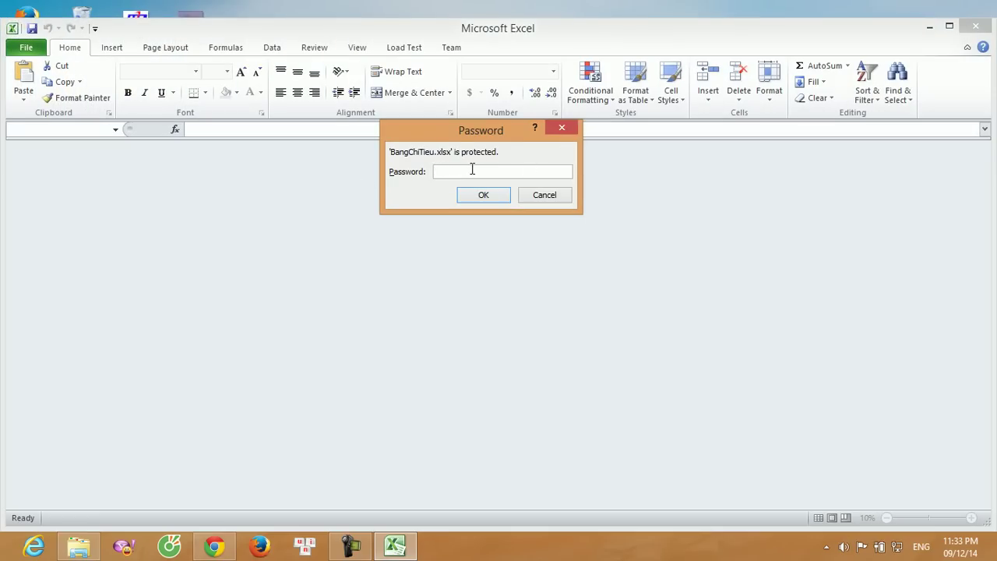
pyautogui.click(469, 195)
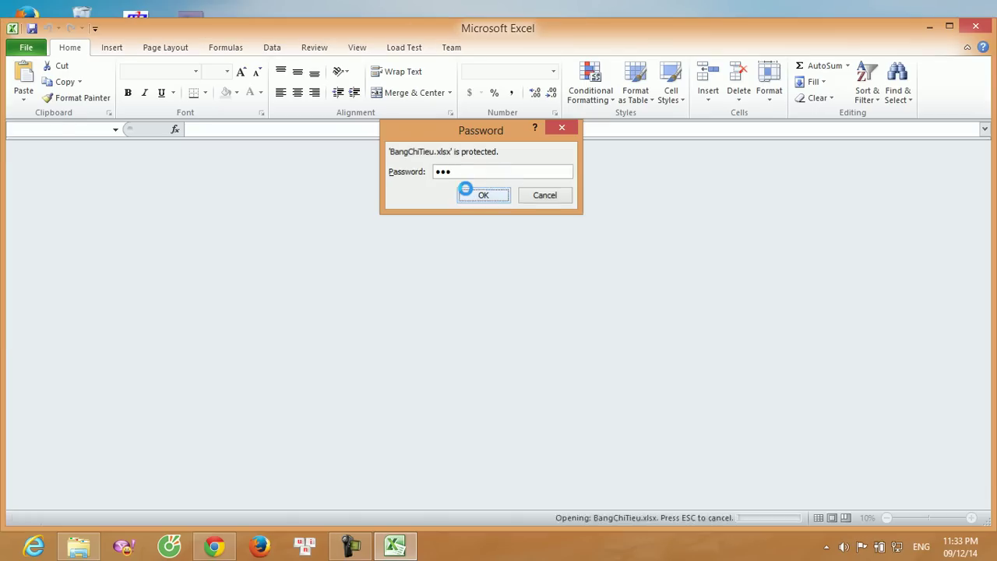
pyautogui.click(336, 135)
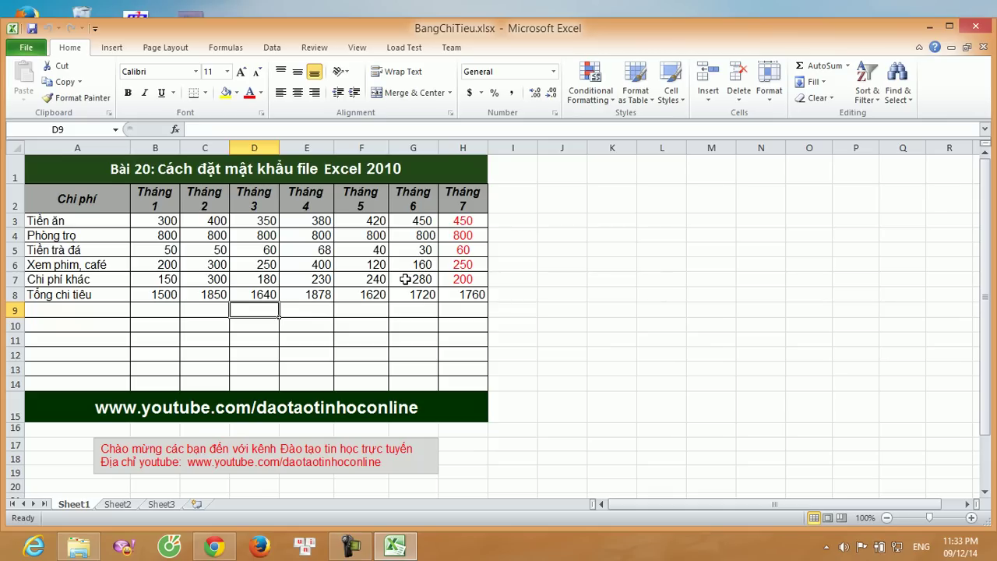
# Select cell L4, then view the Info page stating a password is required to open.
pyautogui.click(654, 238)
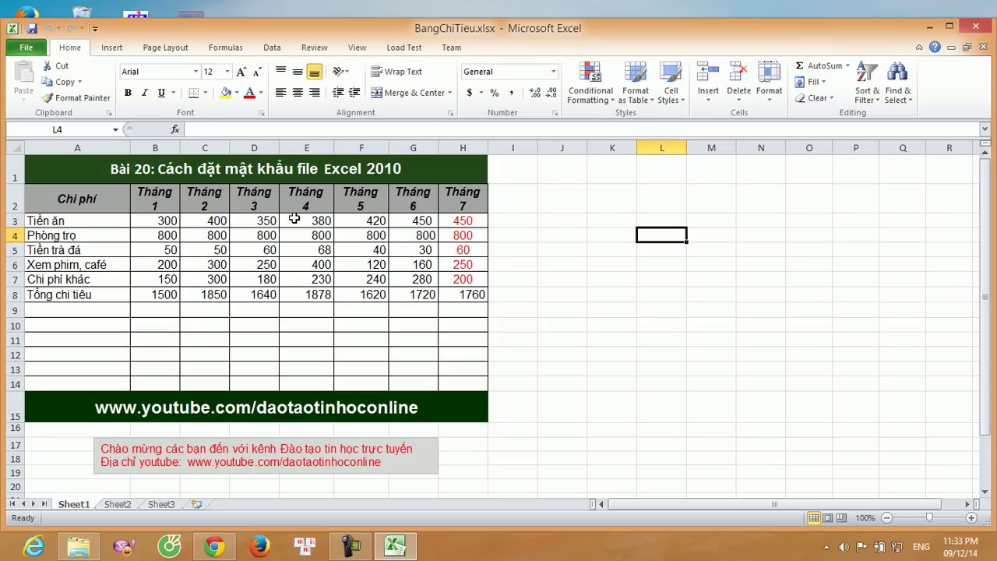
pyautogui.click(27, 49)
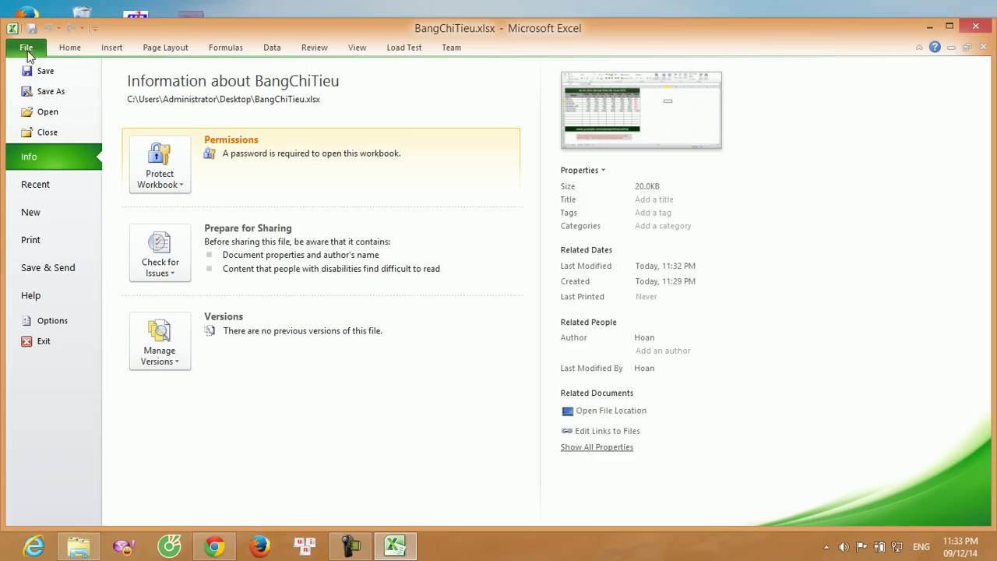
# Clear the opening password in the Encrypt with Password dialog.
pyautogui.click(173, 181)
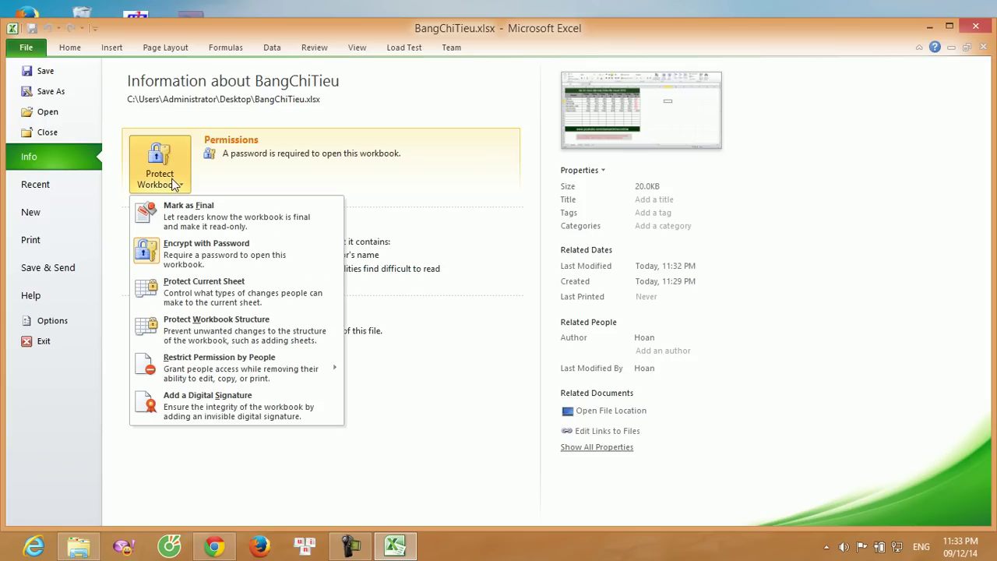
pyautogui.click(192, 257)
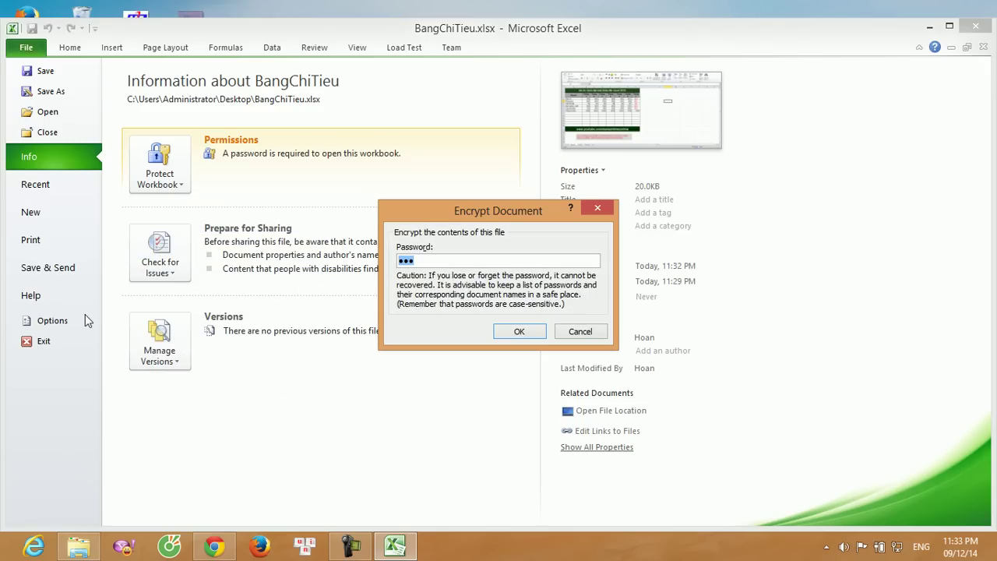
pyautogui.press('BackSpace')
pyautogui.click(519, 331)
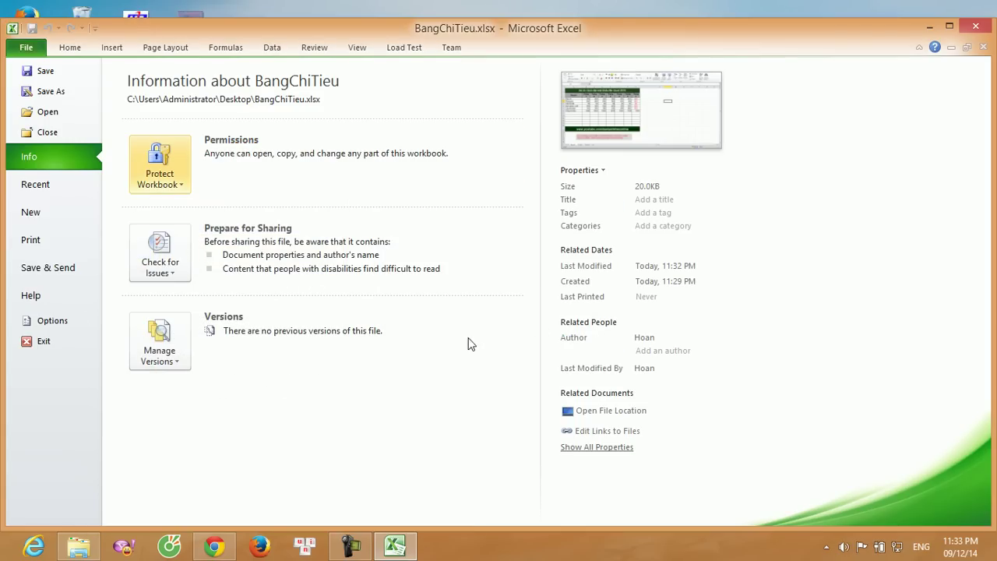
# Return to the worksheet and close Excel.
pyautogui.click(64, 47)
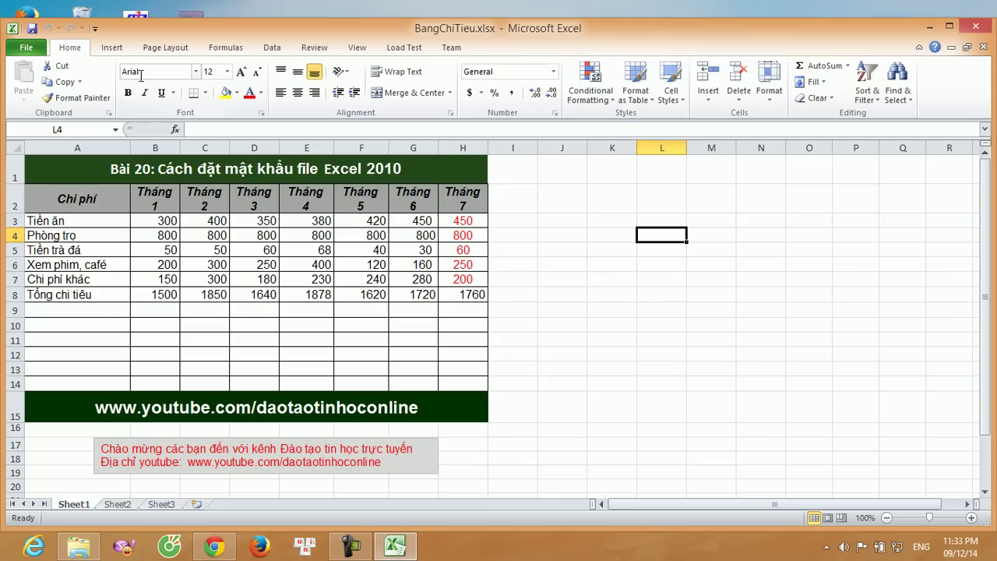
pyautogui.moveTo(988, 30)
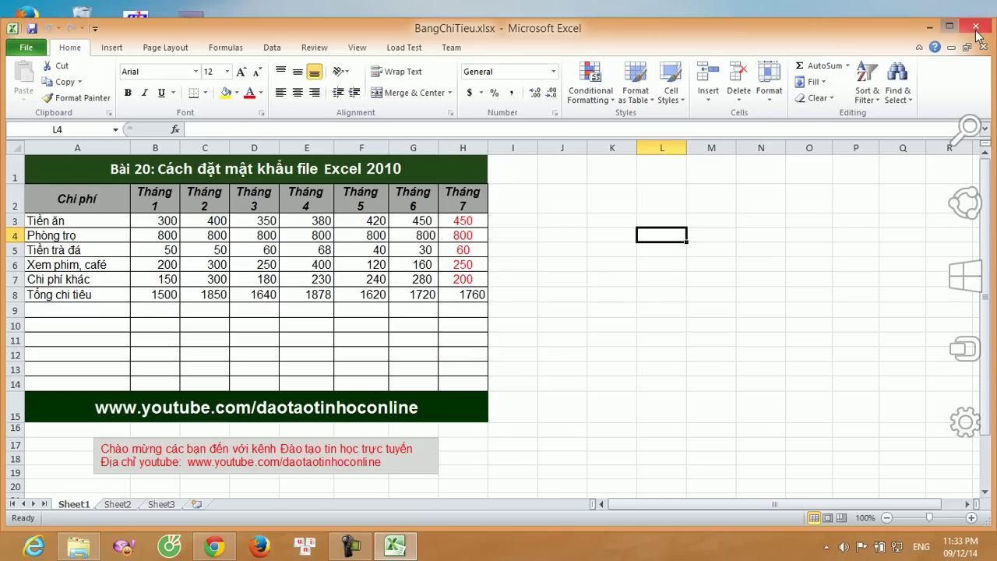
pyautogui.click(977, 30)
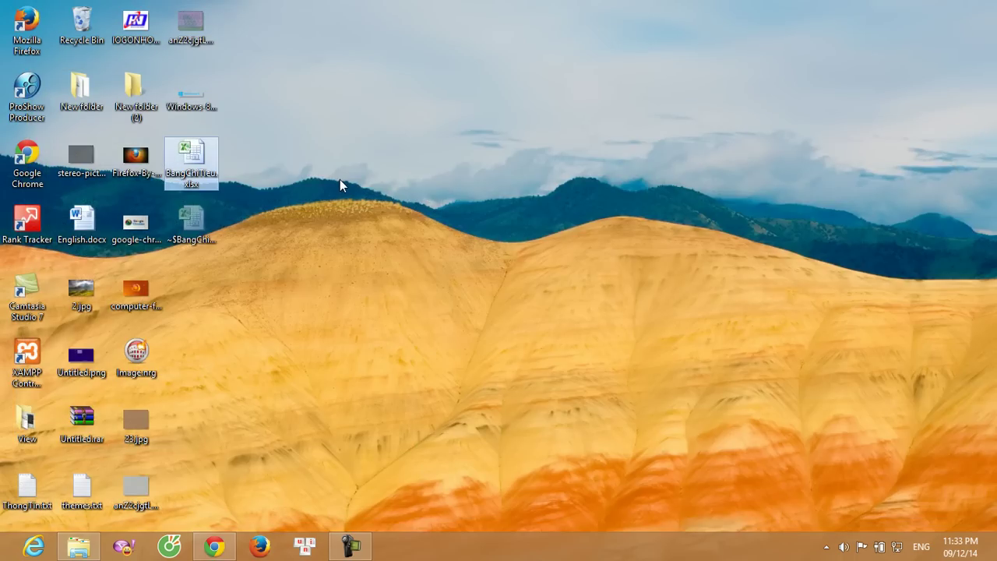
# Reopen BangChiTieu without a password prompt, choosing Don't Update for external links.
pyautogui.doubleClick(199, 172)
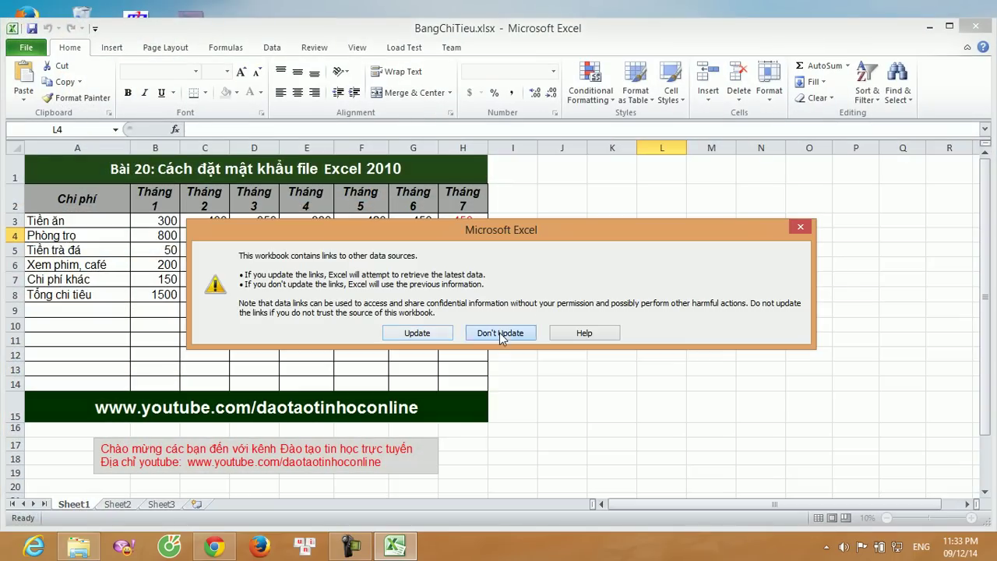
pyautogui.click(497, 335)
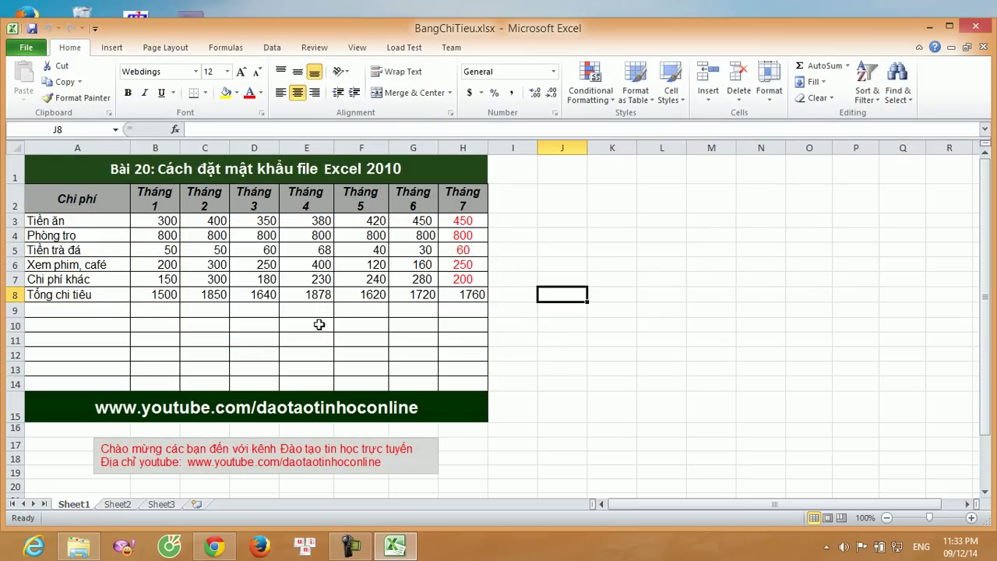
pyautogui.scroll(-3, 320, 325)
pyautogui.scroll(3, 320, 325)
pyautogui.click(974, 30)
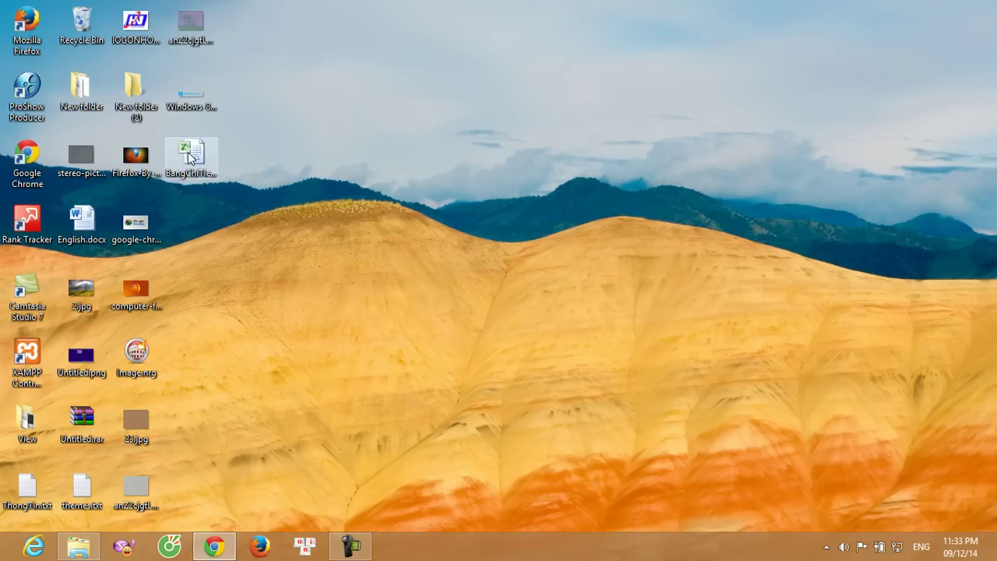
pyautogui.doubleClick(187, 156)
pyautogui.click(497, 333)
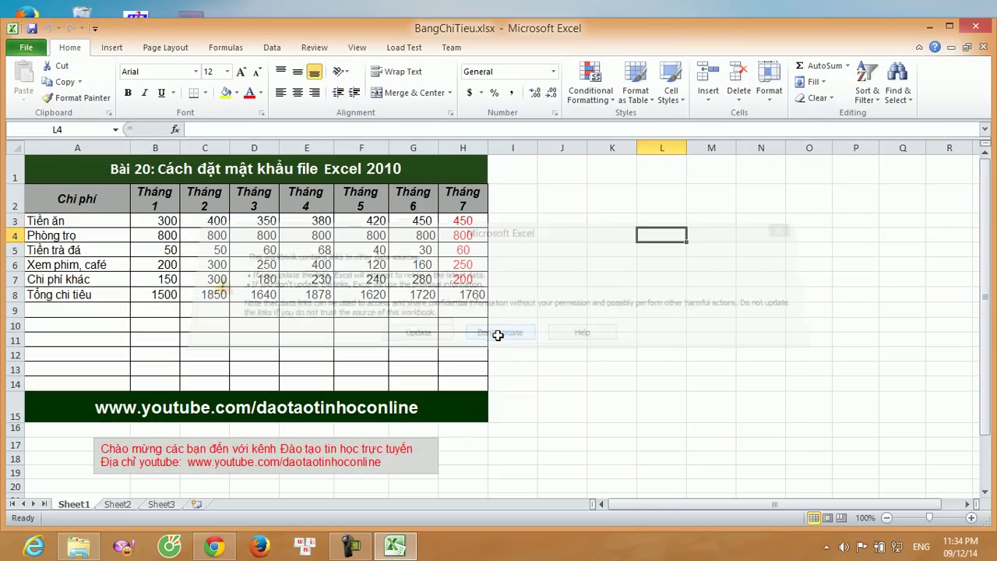
# Test-edit by entering 45 in E9, then delete it and select nearby cells.
pyautogui.click(310, 319)
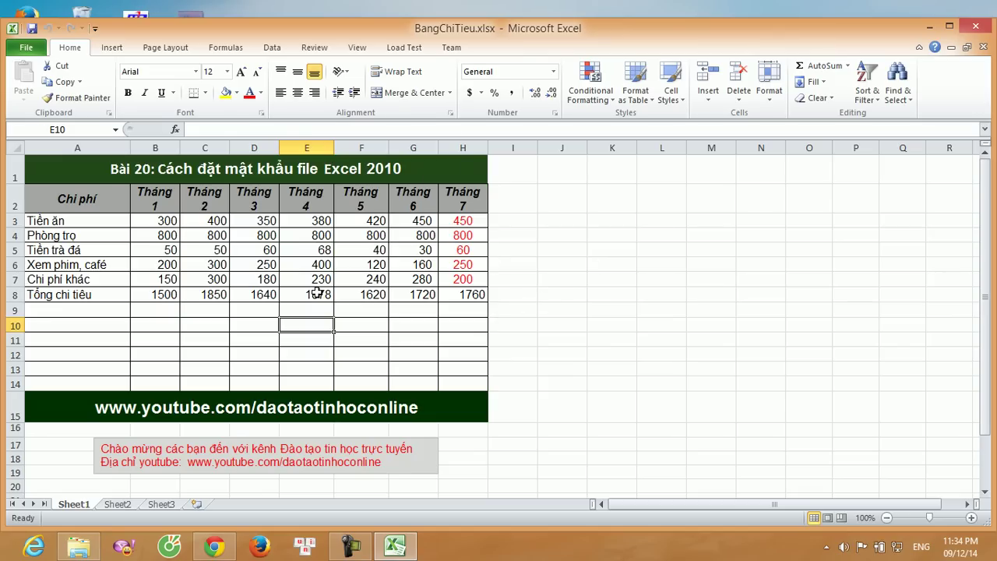
pyautogui.click(304, 308)
pyautogui.write('45')
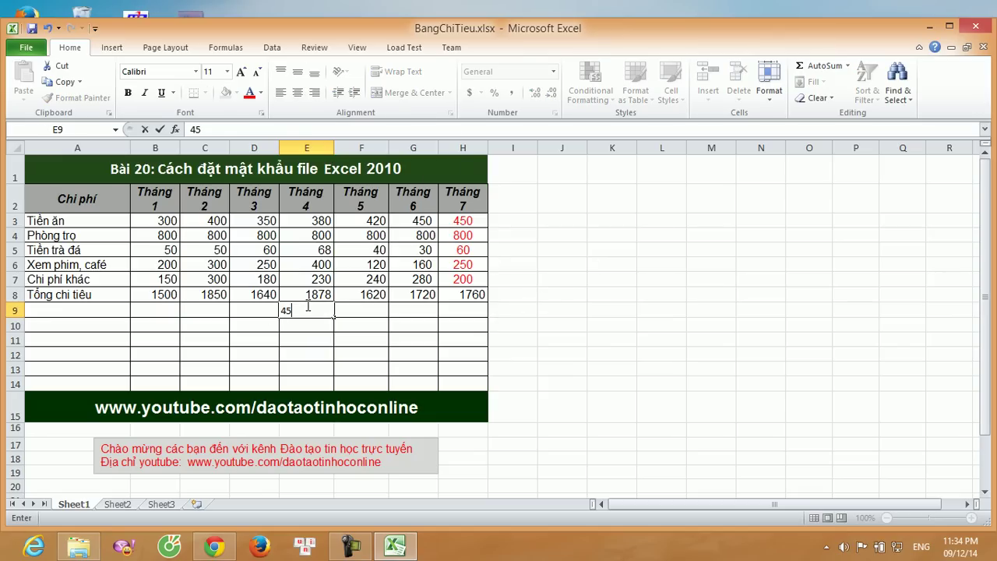
pyautogui.click(308, 368)
pyautogui.click(314, 308)
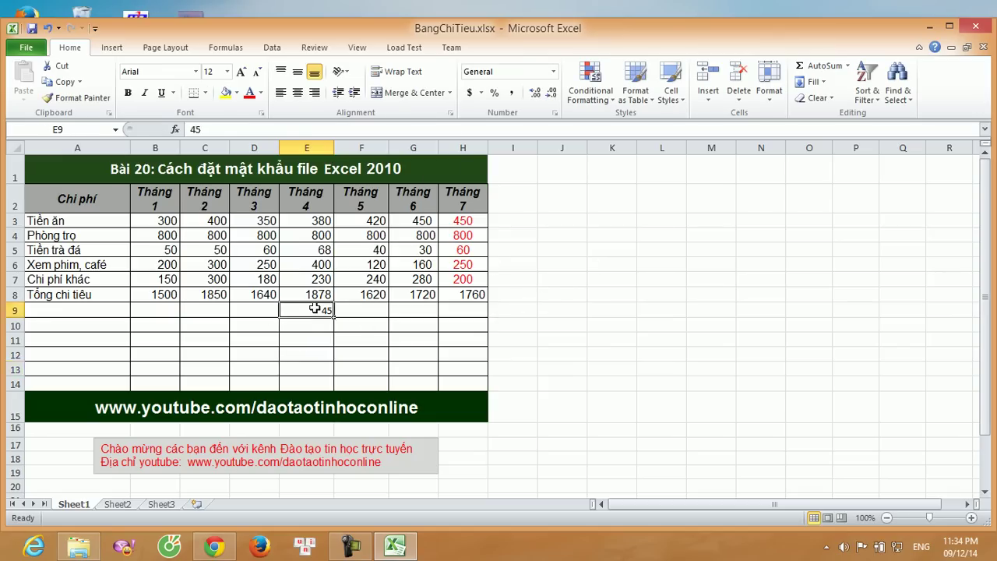
pyautogui.press('Delete')
pyautogui.click(354, 310)
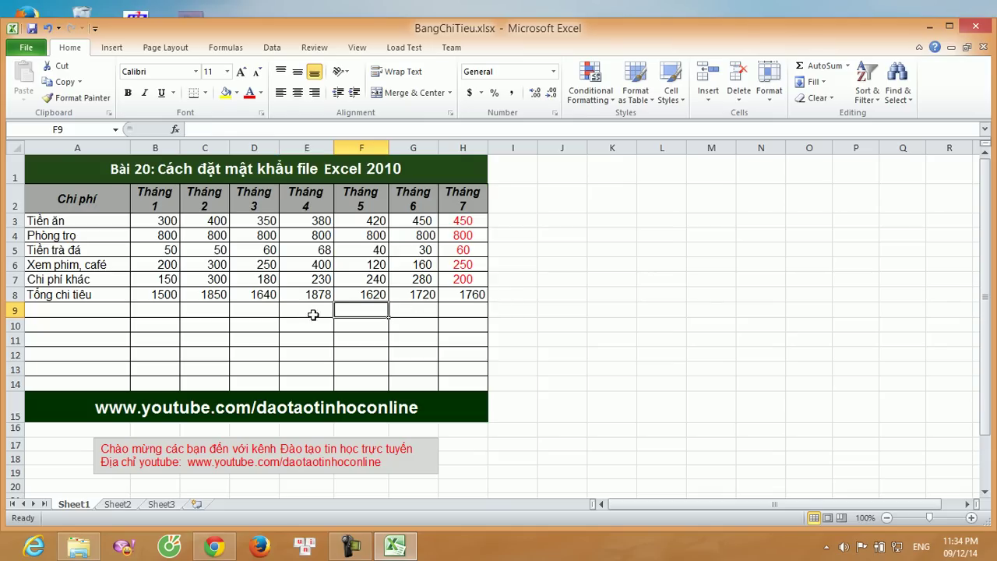
pyautogui.click(253, 339)
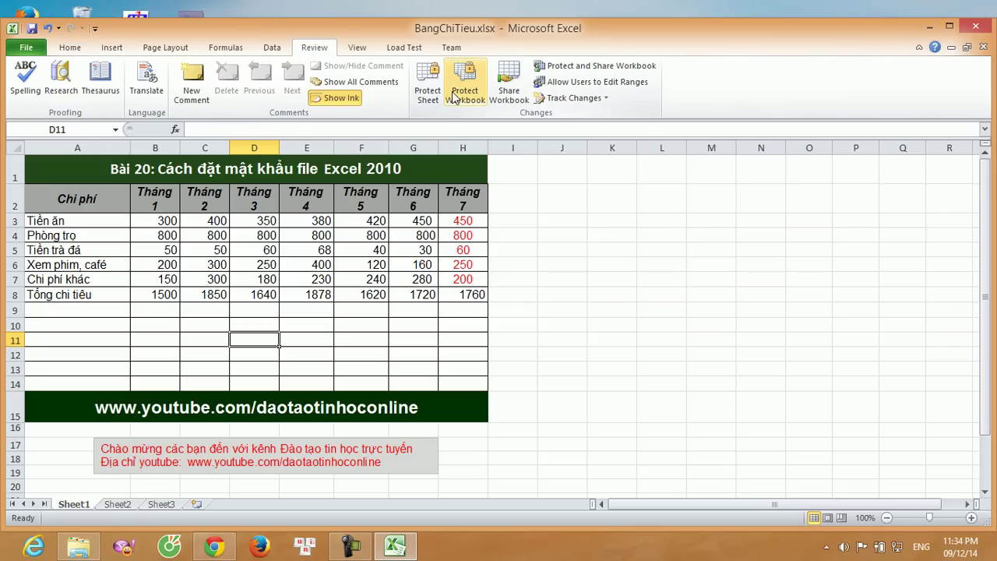
# Protect Sheet1 with a password, confirm it, and return to the Home tab.
pyautogui.click(426, 96)
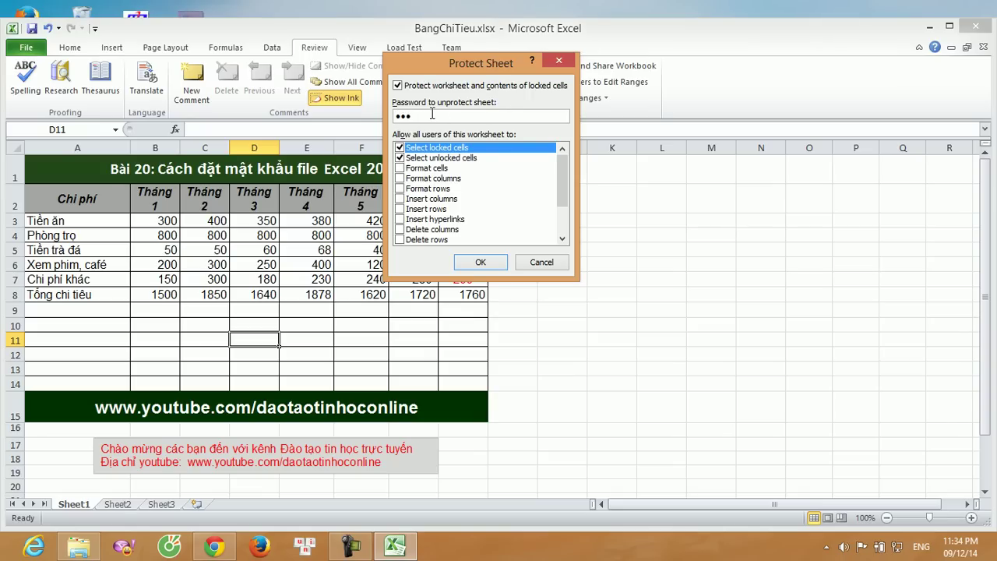
pyautogui.click(480, 262)
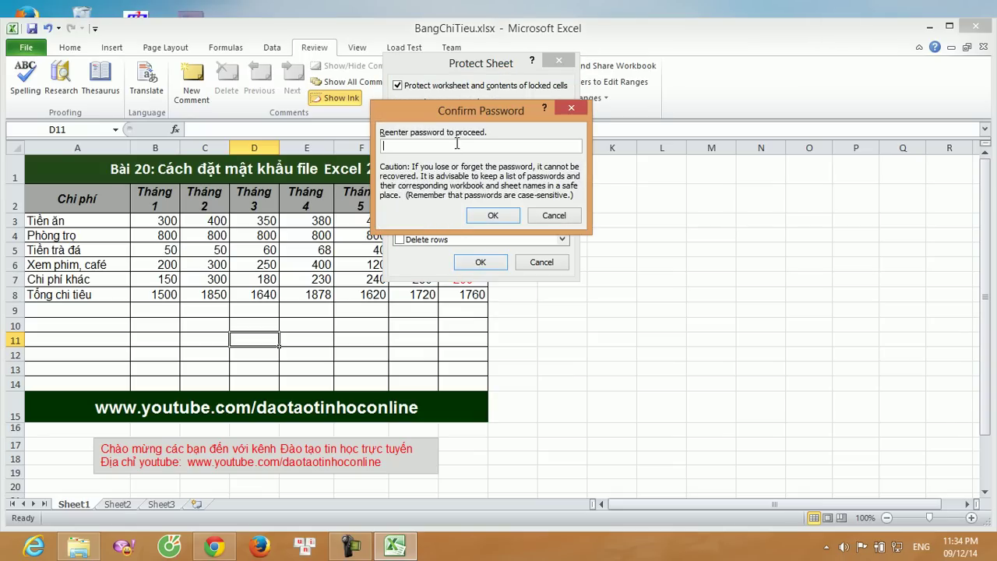
pyautogui.click(492, 215)
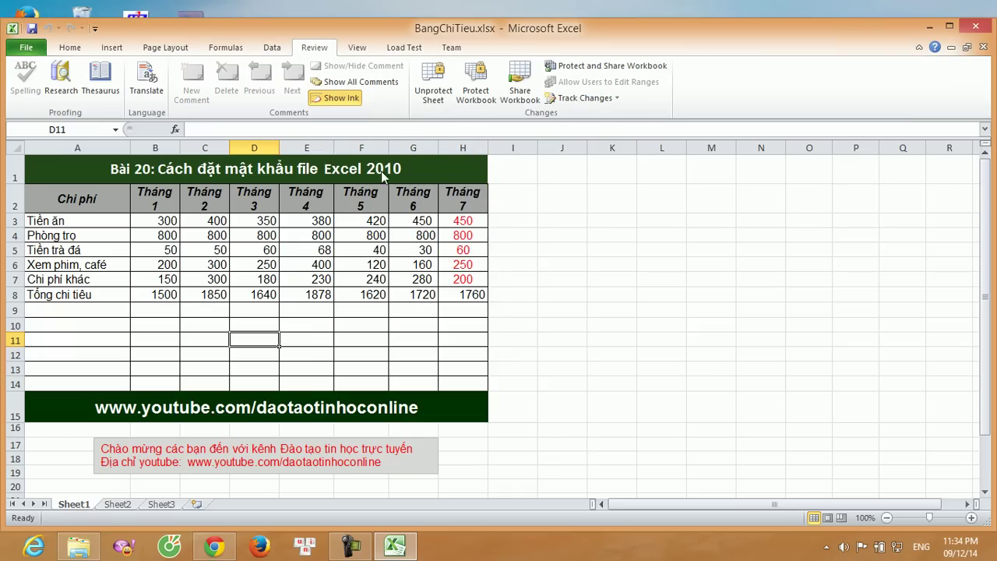
pyautogui.click(71, 49)
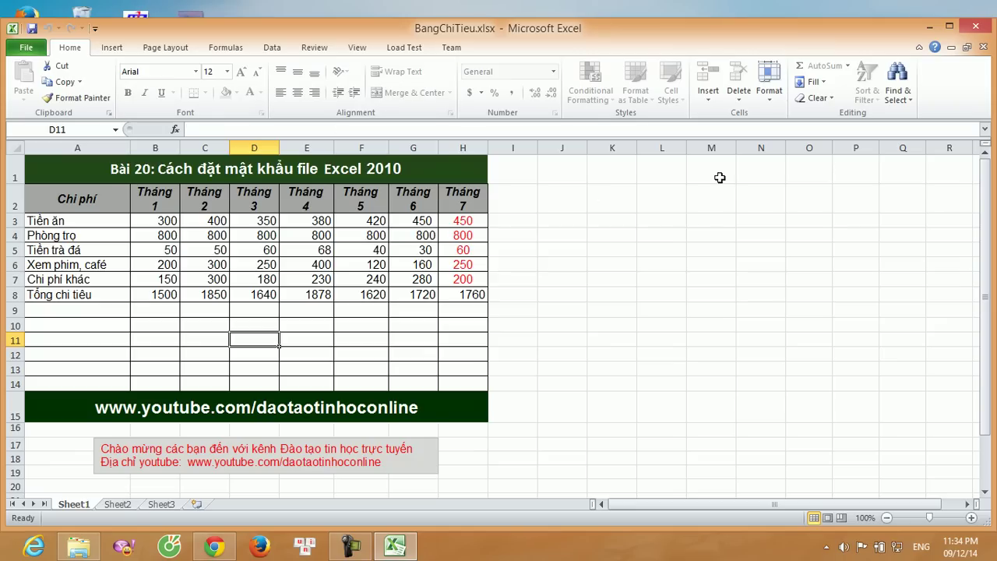
pyautogui.click(211, 311)
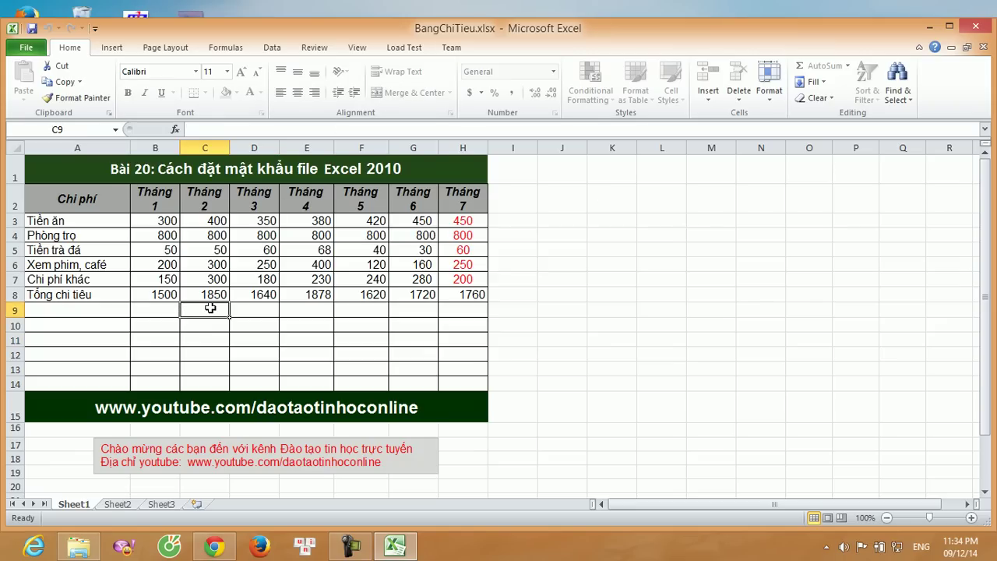
pyautogui.doubleClick(207, 309)
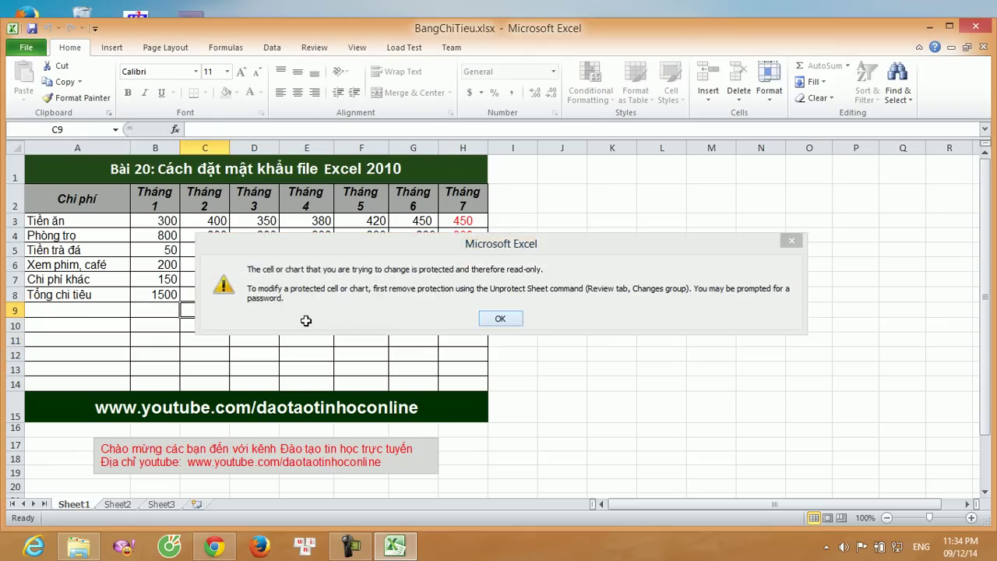
pyautogui.click(501, 319)
pyautogui.click(214, 220)
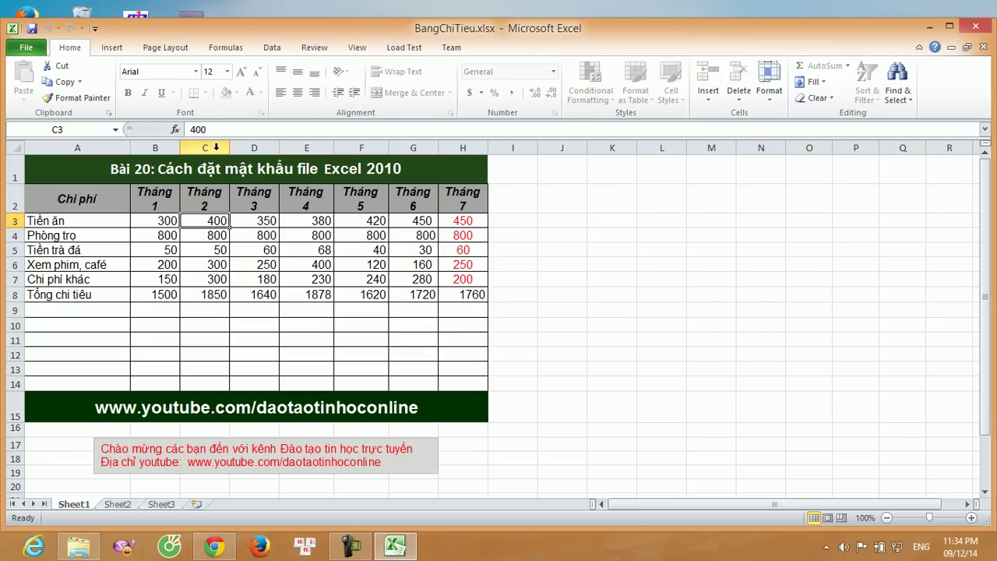
pyautogui.doubleClick(214, 220)
pyautogui.click(506, 318)
pyautogui.click(274, 267)
pyautogui.click(336, 284)
pyautogui.doubleClick(336, 285)
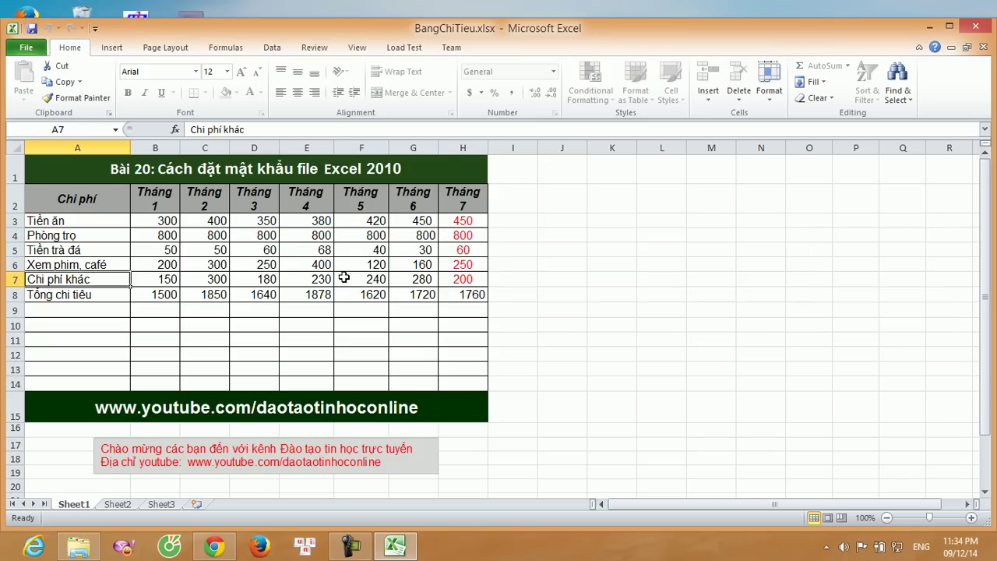
pyautogui.doubleClick(344, 279)
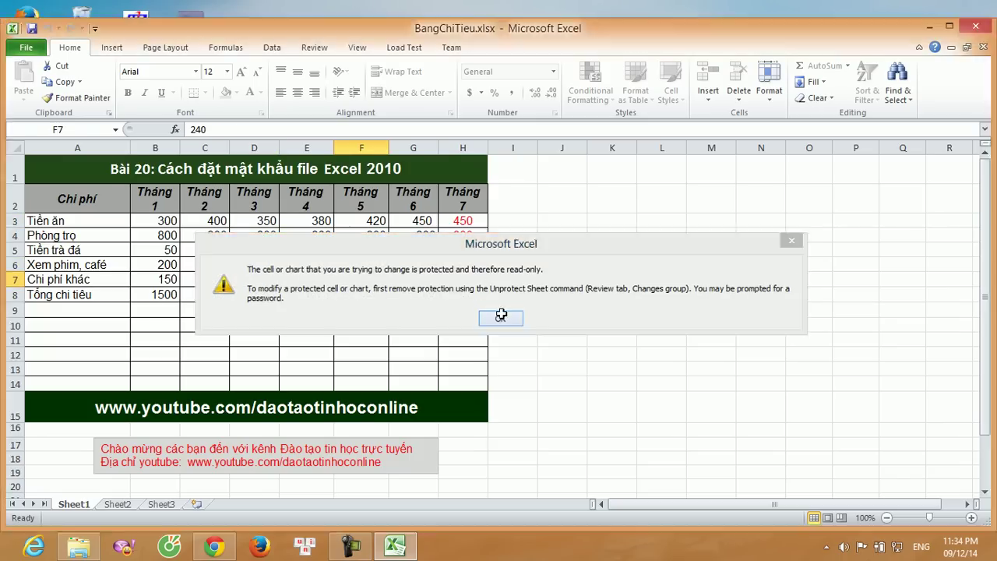
pyautogui.click(503, 316)
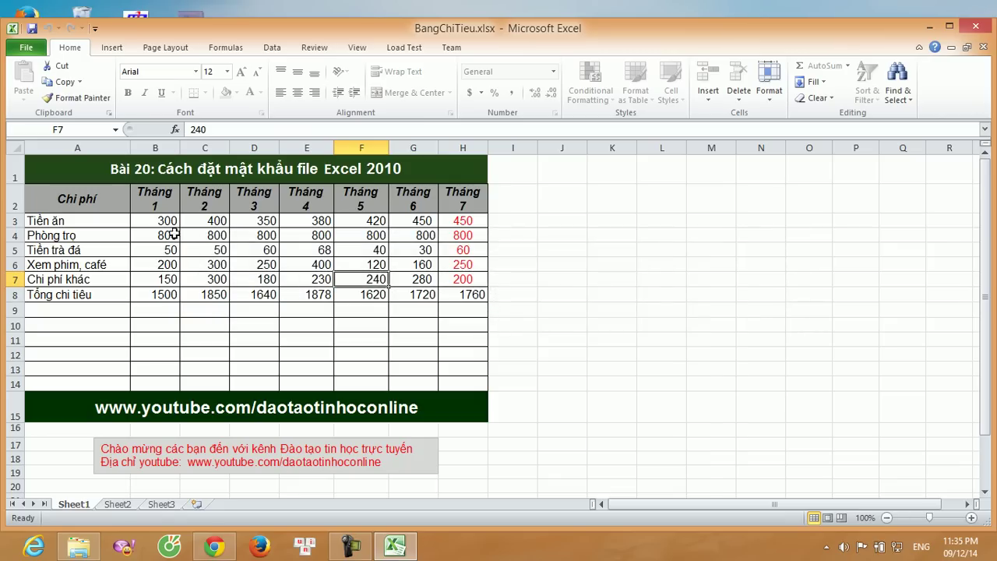
# Save and close BangChiTieu, then reopen it choosing Don't Update for links.
pyautogui.click(990, 31)
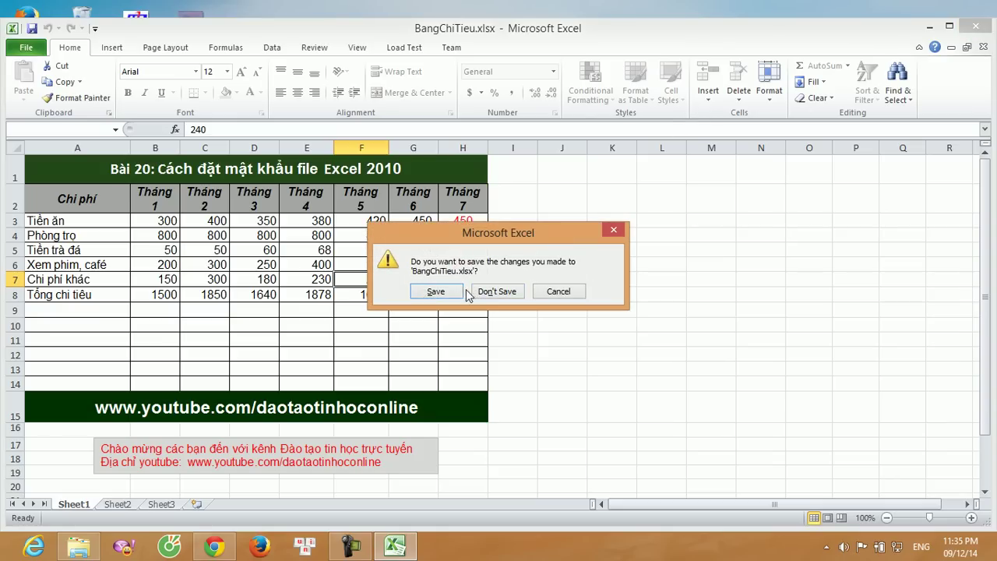
pyautogui.click(439, 292)
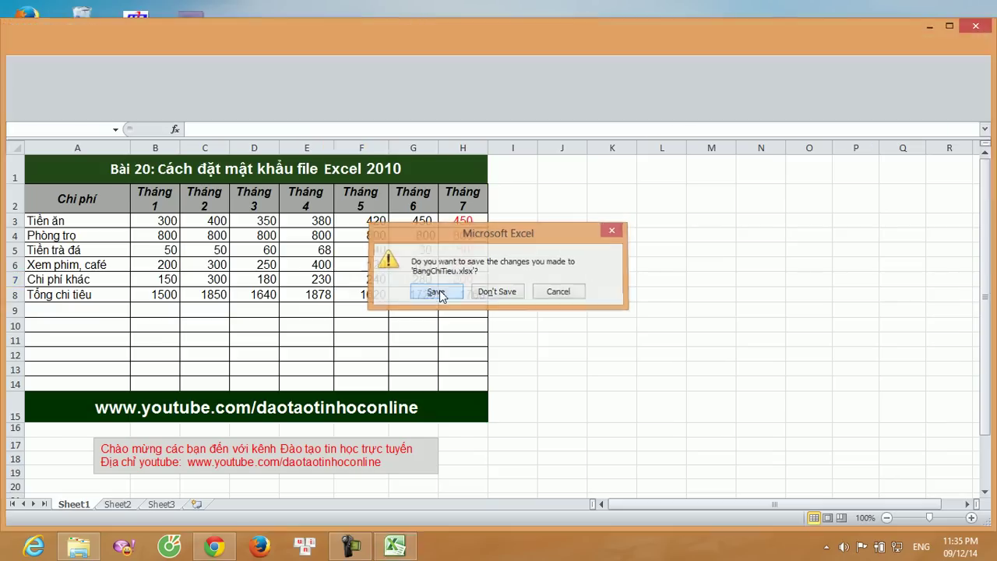
pyautogui.doubleClick(192, 160)
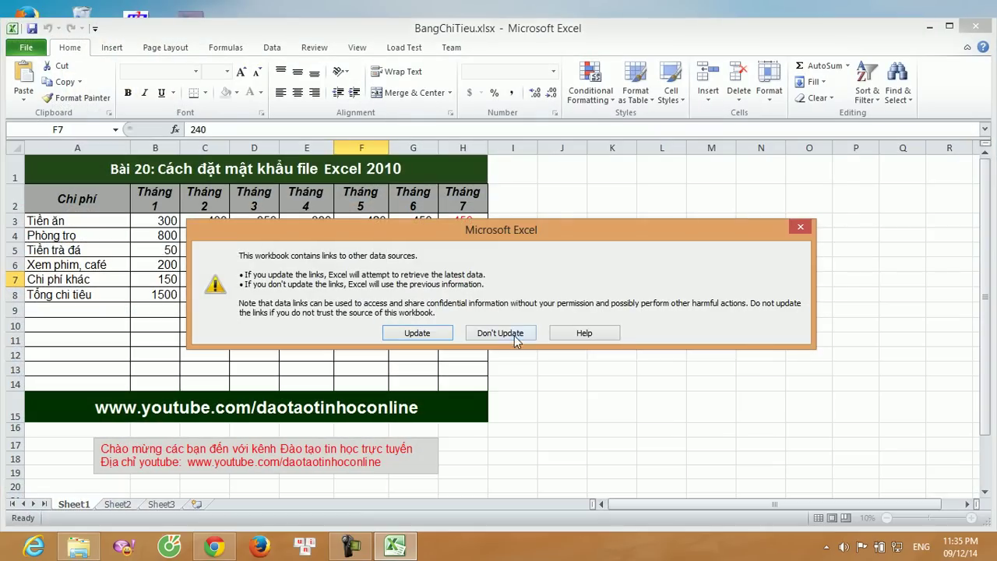
pyautogui.click(514, 333)
# Try editing the 400 in E6 and dismiss the protected-sheet warning.
pyautogui.click(318, 267)
pyautogui.click(244, 130)
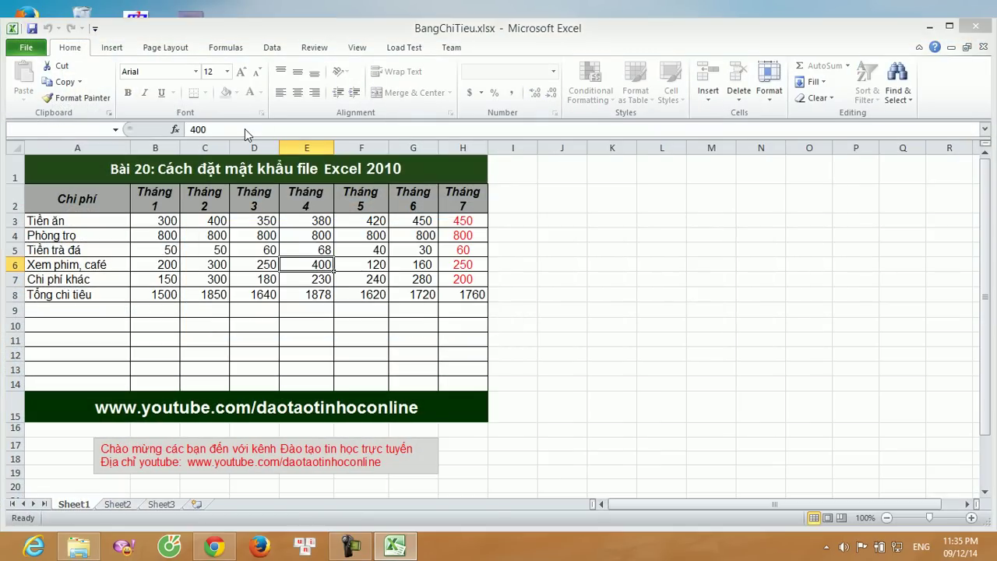
pyautogui.click(501, 318)
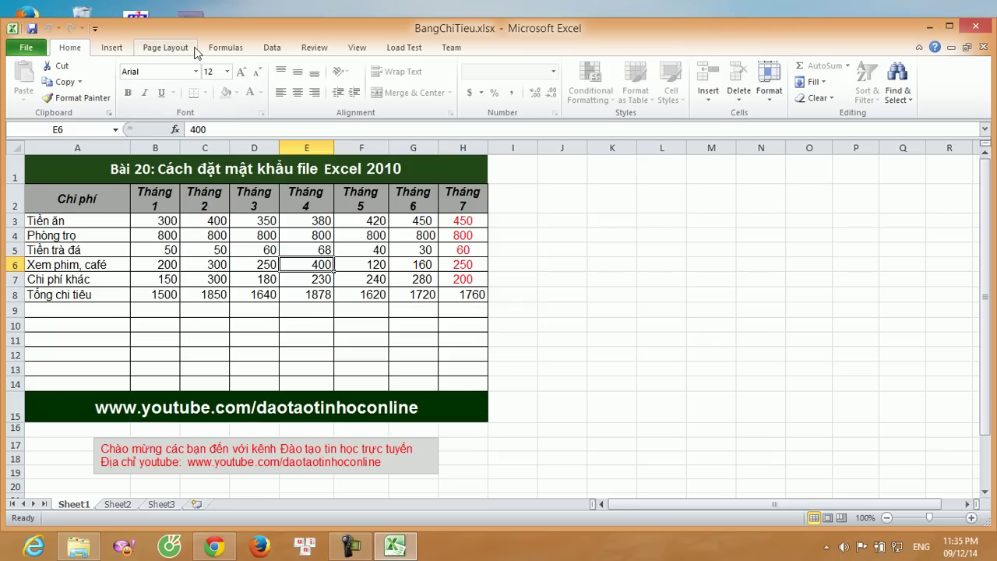
# Unprotect Sheet1 from the Review tab by entering the sheet password.
pyautogui.click(323, 51)
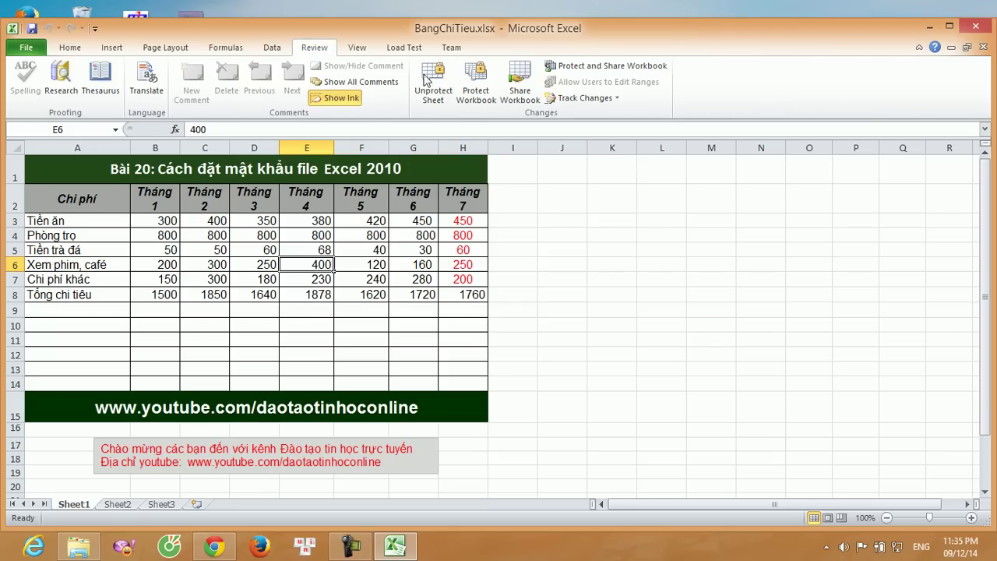
pyautogui.click(436, 101)
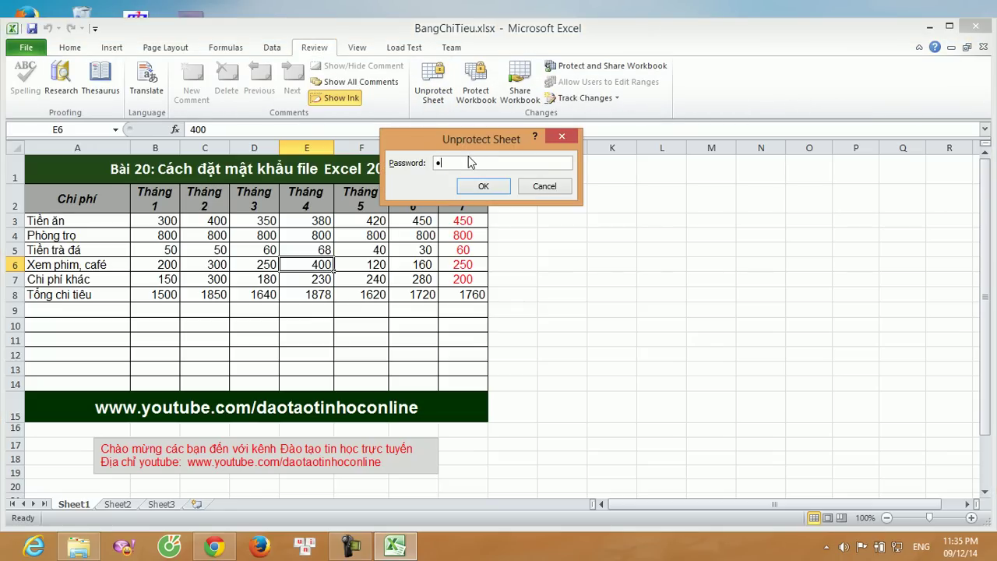
pyautogui.click(479, 189)
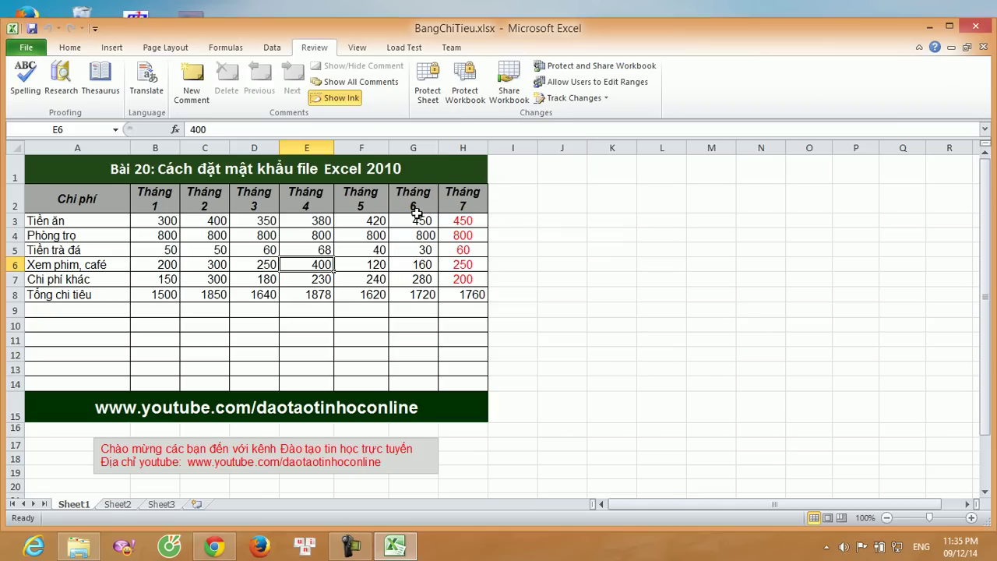
# Test editing by typing 122 in E9, cancel it with Esc, and return Home.
pyautogui.click(265, 277)
pyautogui.click(290, 312)
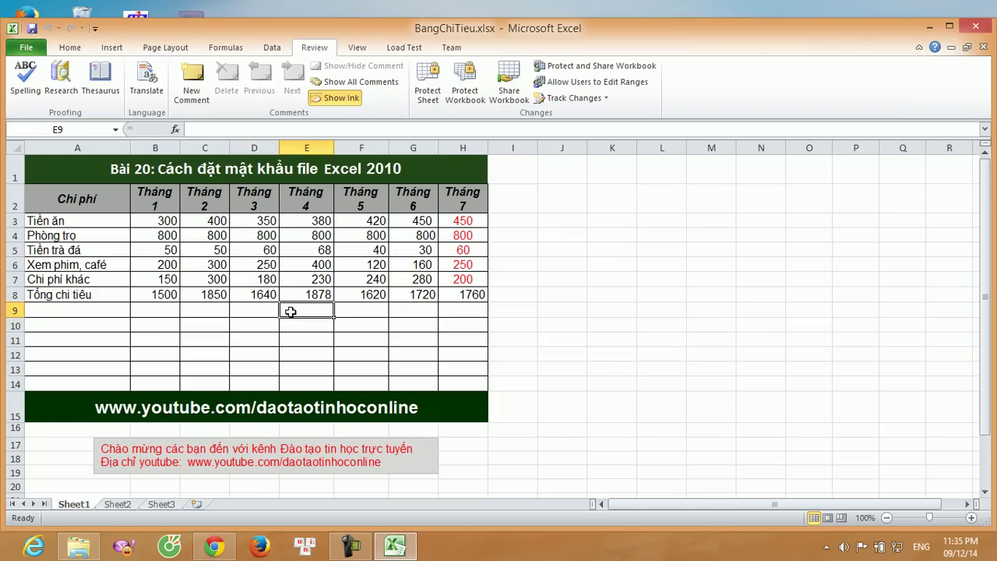
pyautogui.write('122')
pyautogui.press('Escape')
pyautogui.click(358, 336)
pyautogui.click(69, 46)
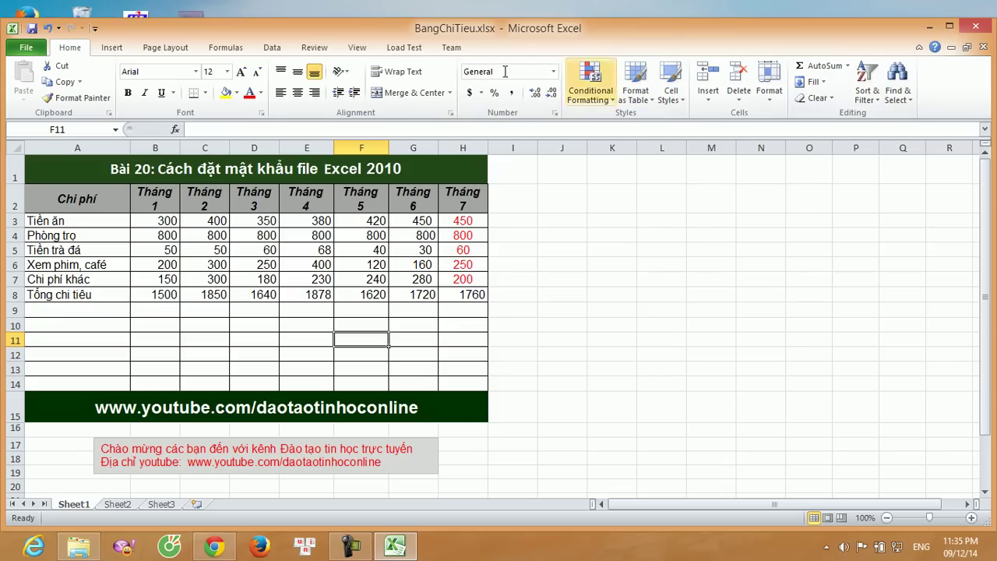
pyautogui.click(319, 275)
pyautogui.click(320, 264)
pyautogui.click(228, 75)
pyautogui.click(212, 170)
pyautogui.click(615, 218)
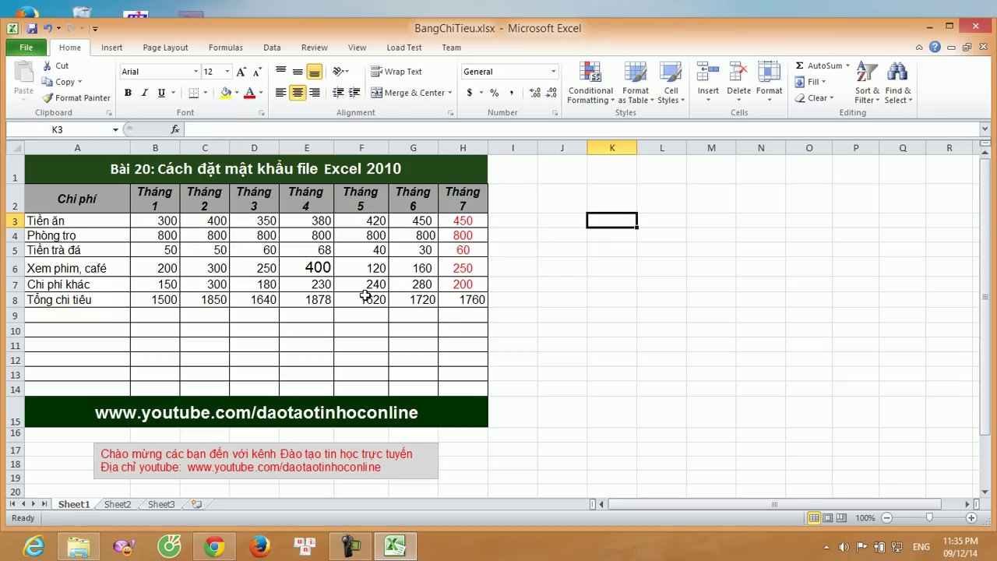
pyautogui.hotkey('ctrl', 'z')
pyautogui.click(365, 250)
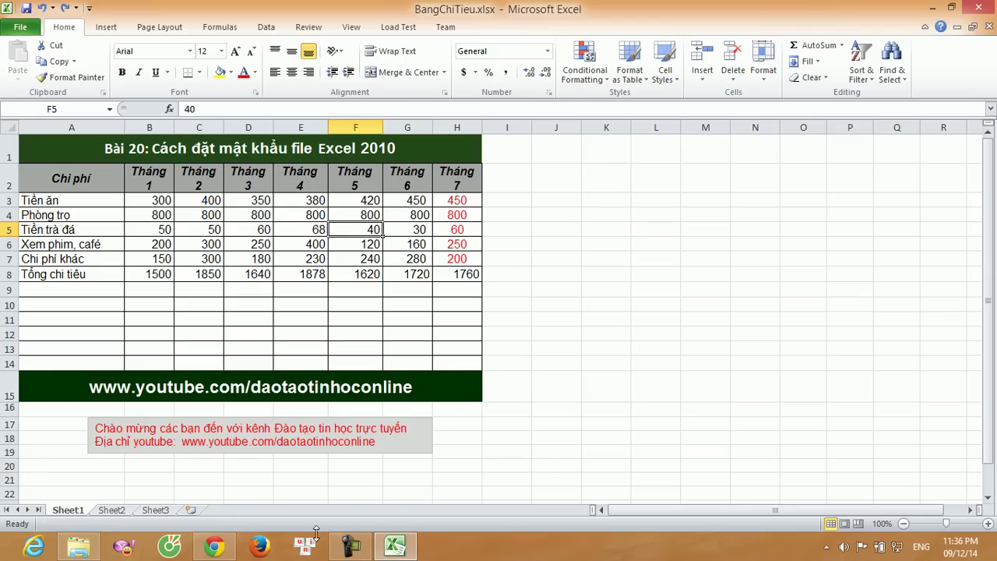
pyautogui.click(214, 545)
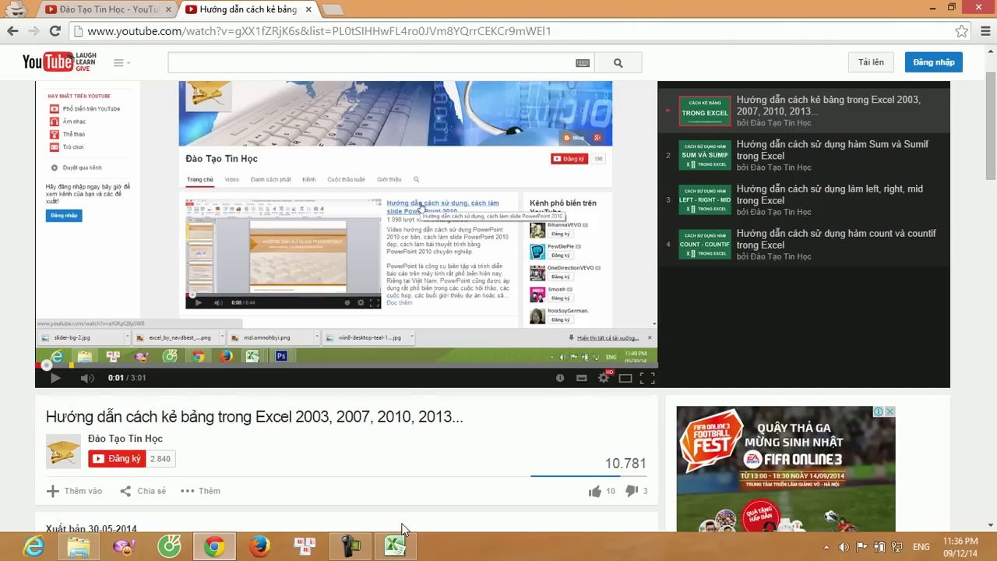
pyautogui.click(394, 546)
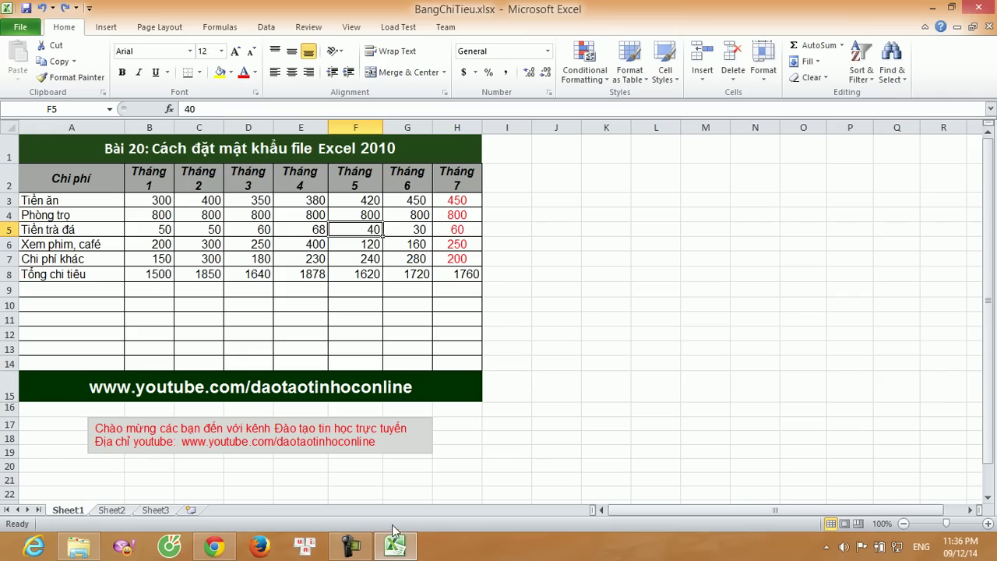